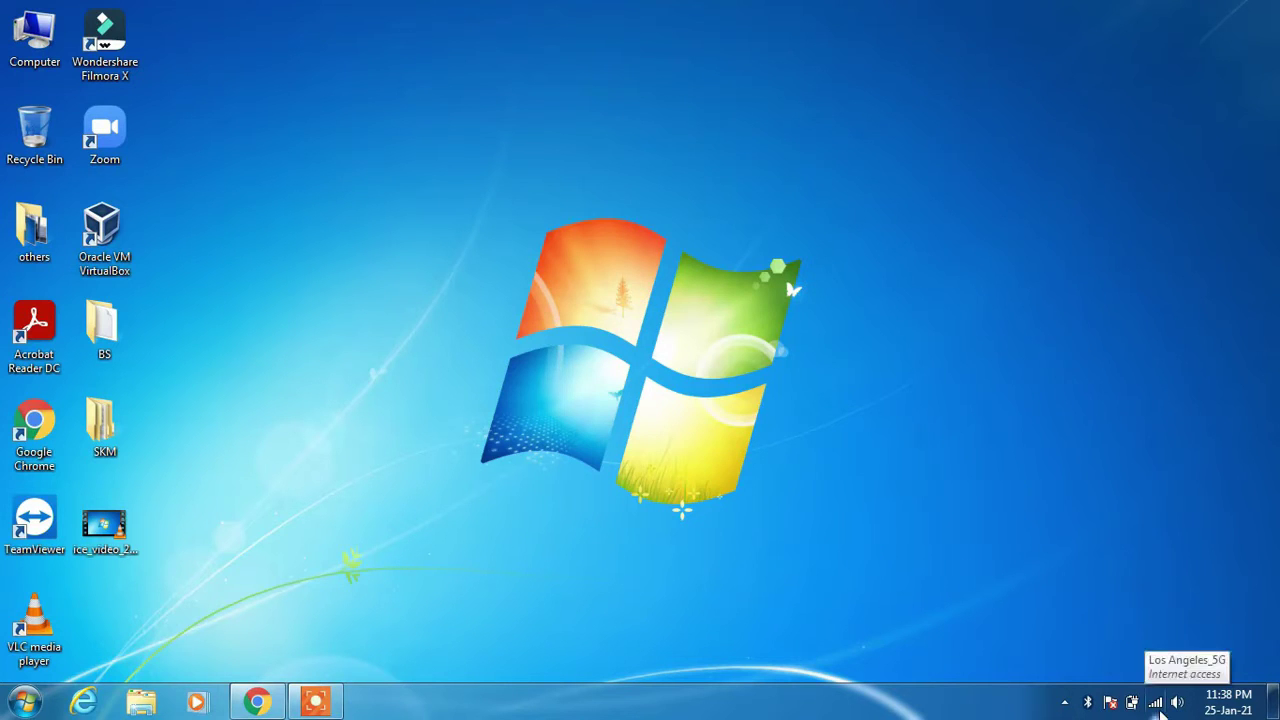
Check the available wireless networks, then load 192.168.1.1 in Chrome.
{"action": "left_click", "coordinate": [1156, 703]}
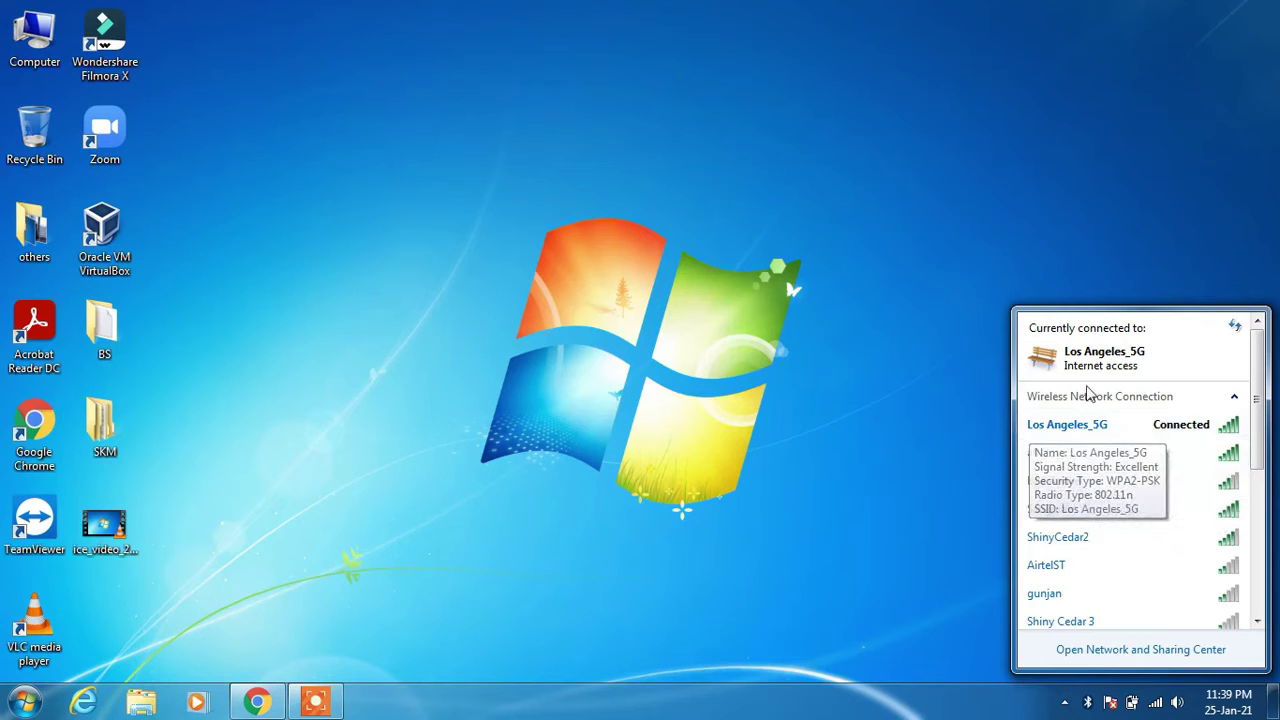
{"action": "left_click", "coordinate": [686, 510]}
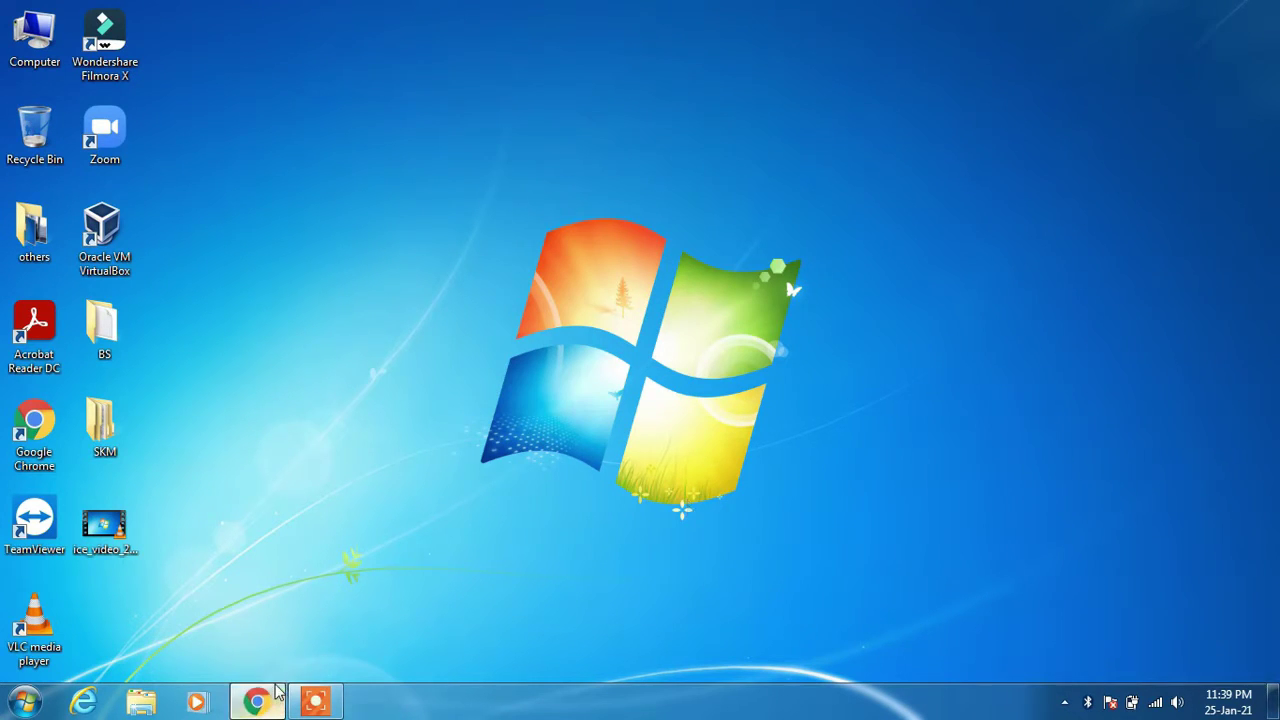
{"action": "left_click", "coordinate": [256, 702]}
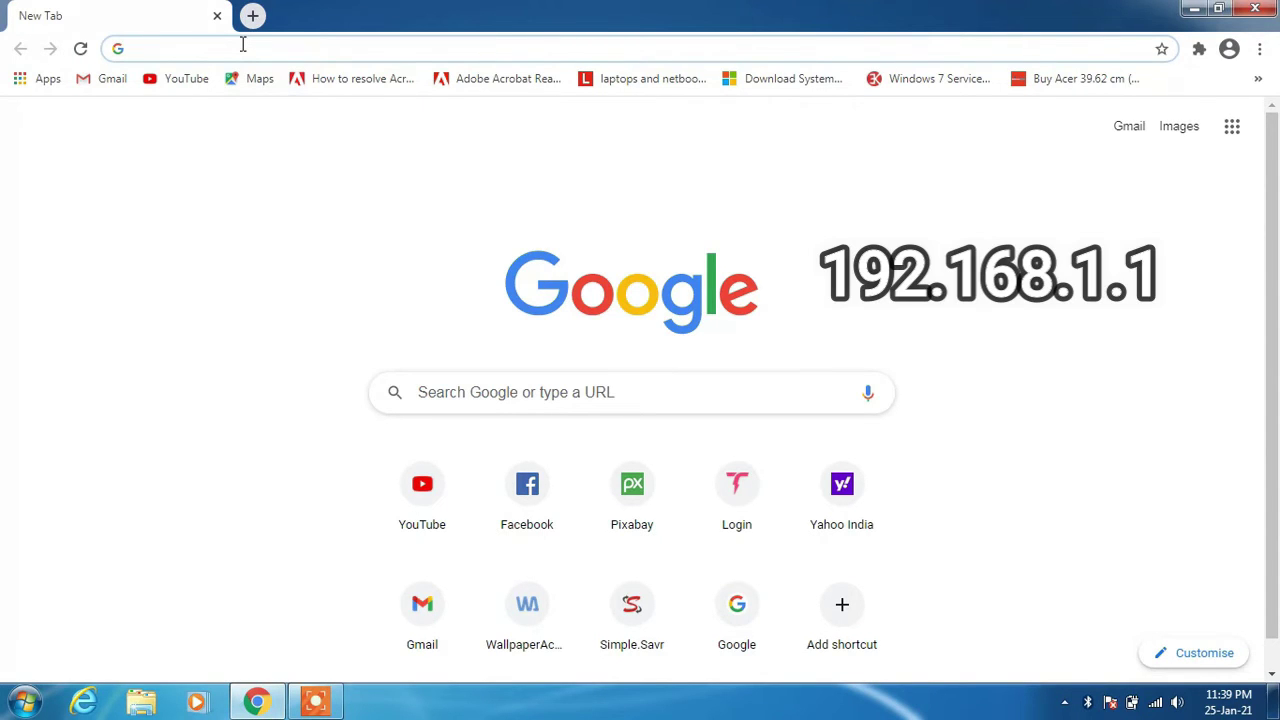
{"action": "type", "text": "192.168.1."}
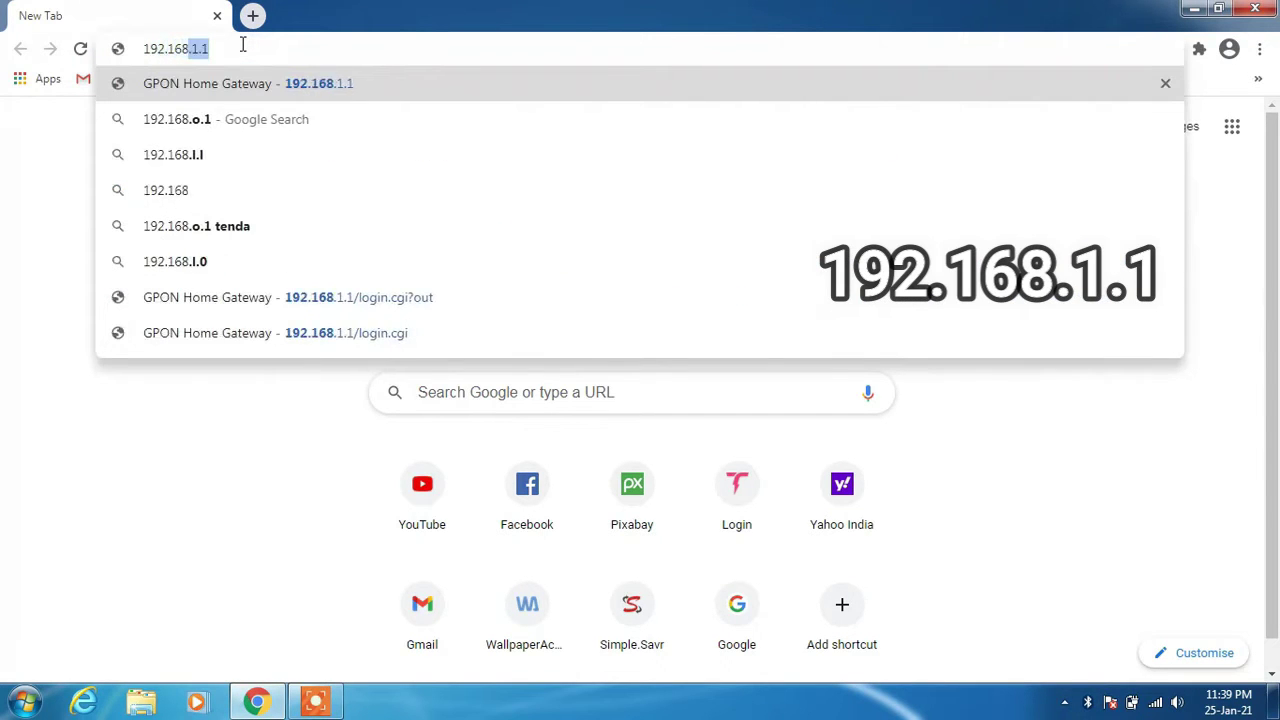
{"action": "type", "text": "1"}
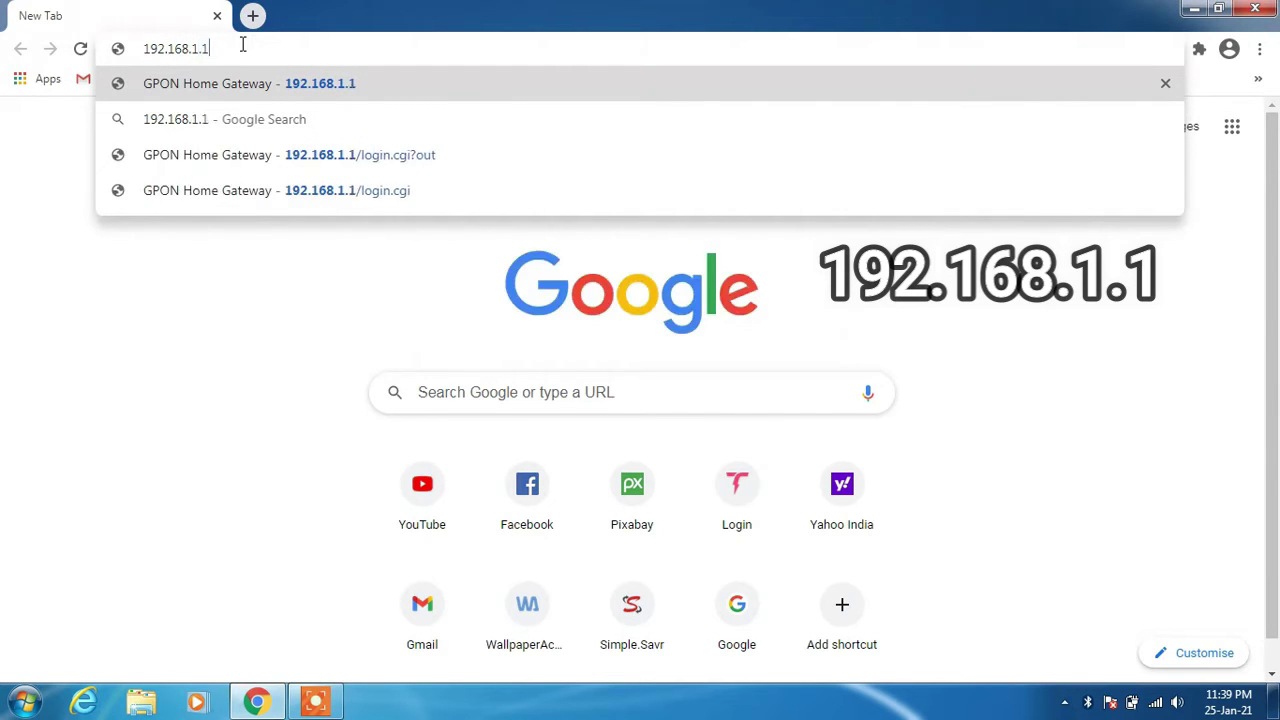
{"action": "key", "text": "Return"}
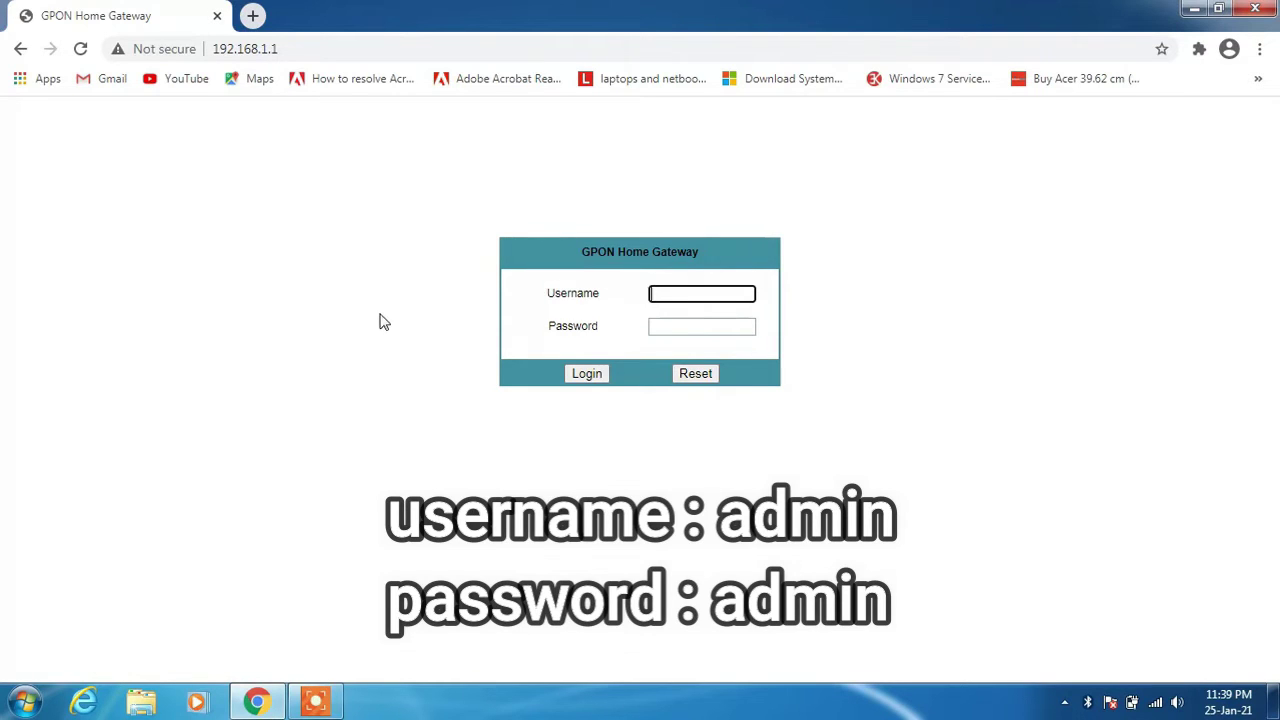
Log in to the router with username admin and the account password.
{"action": "type", "text": "admin"}
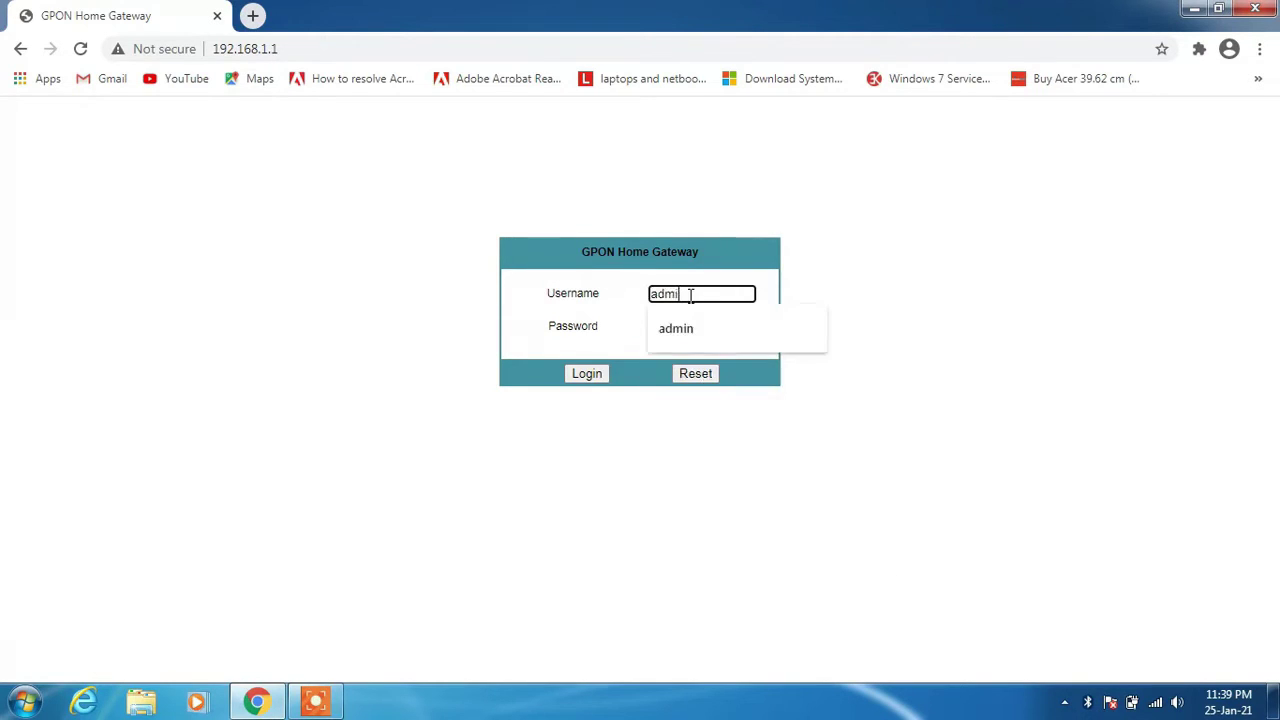
{"action": "left_click", "coordinate": [692, 329]}
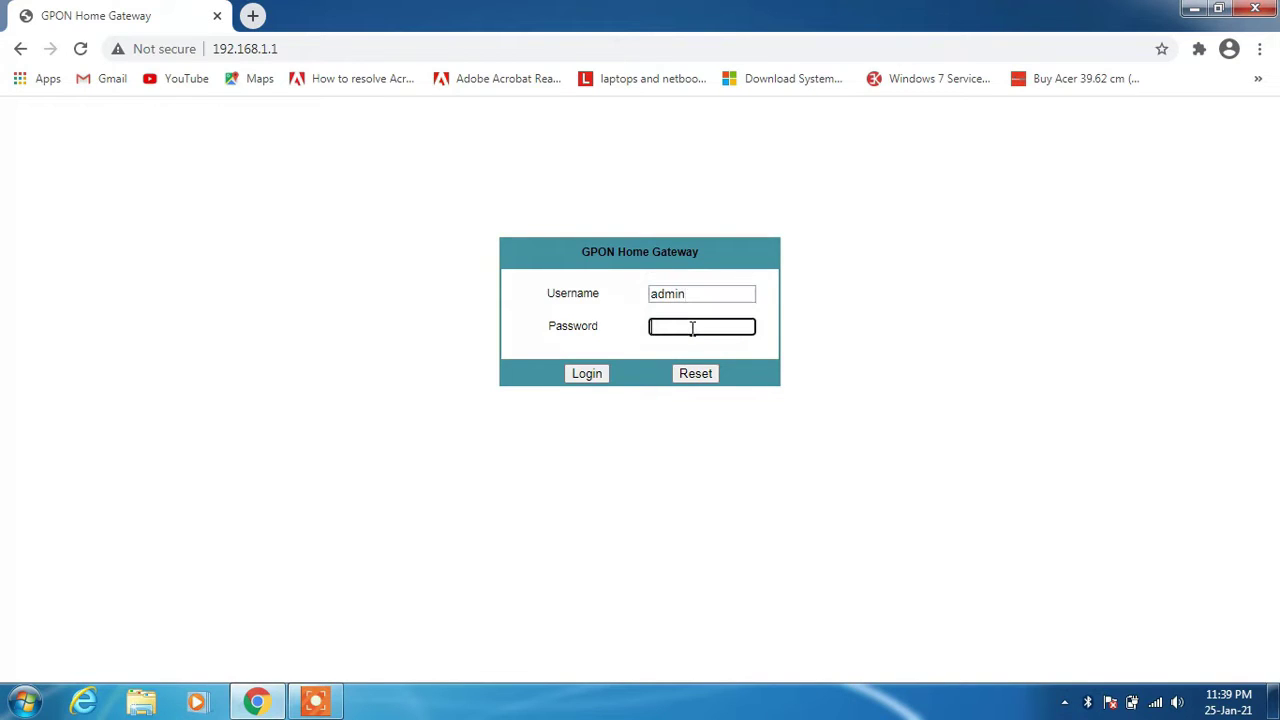
{"action": "type", "text": "adm"}
{"action": "key", "text": "Return"}
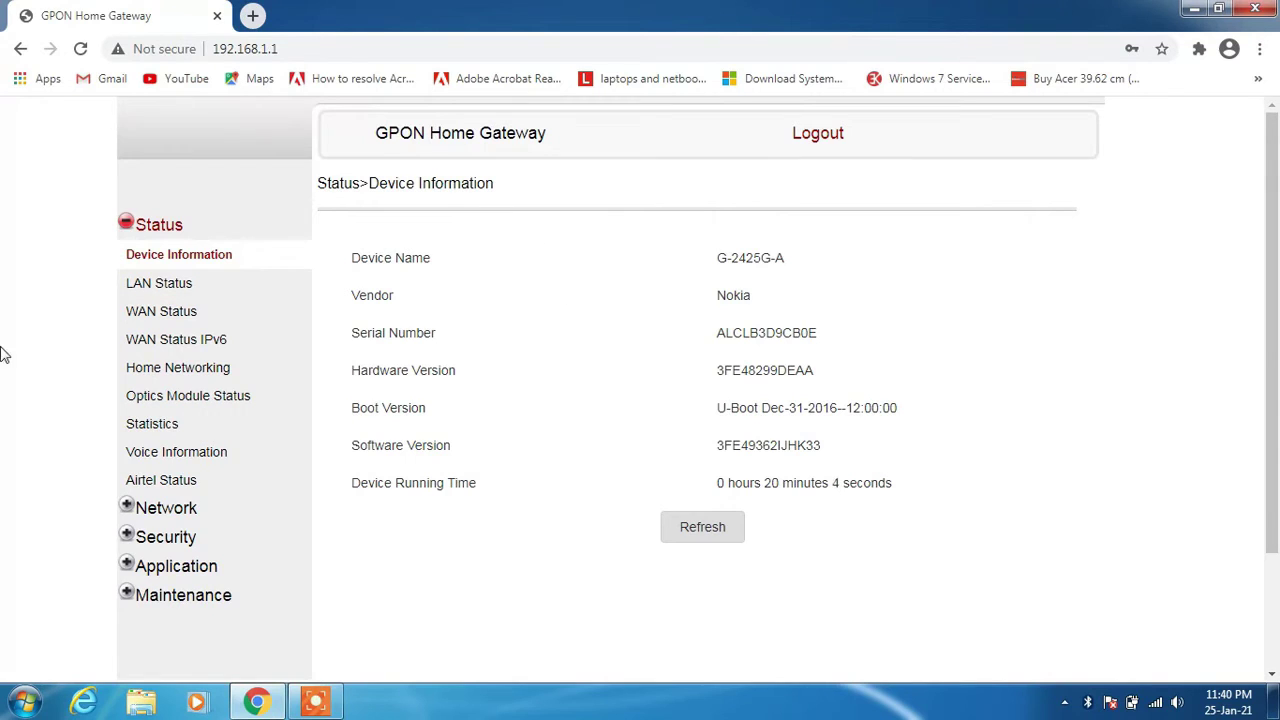
Open the Network section from the left sidebar to show the LAN page.
{"action": "scroll", "coordinate": [3, 354], "scroll_direction": "down", "scroll_amount": 2}
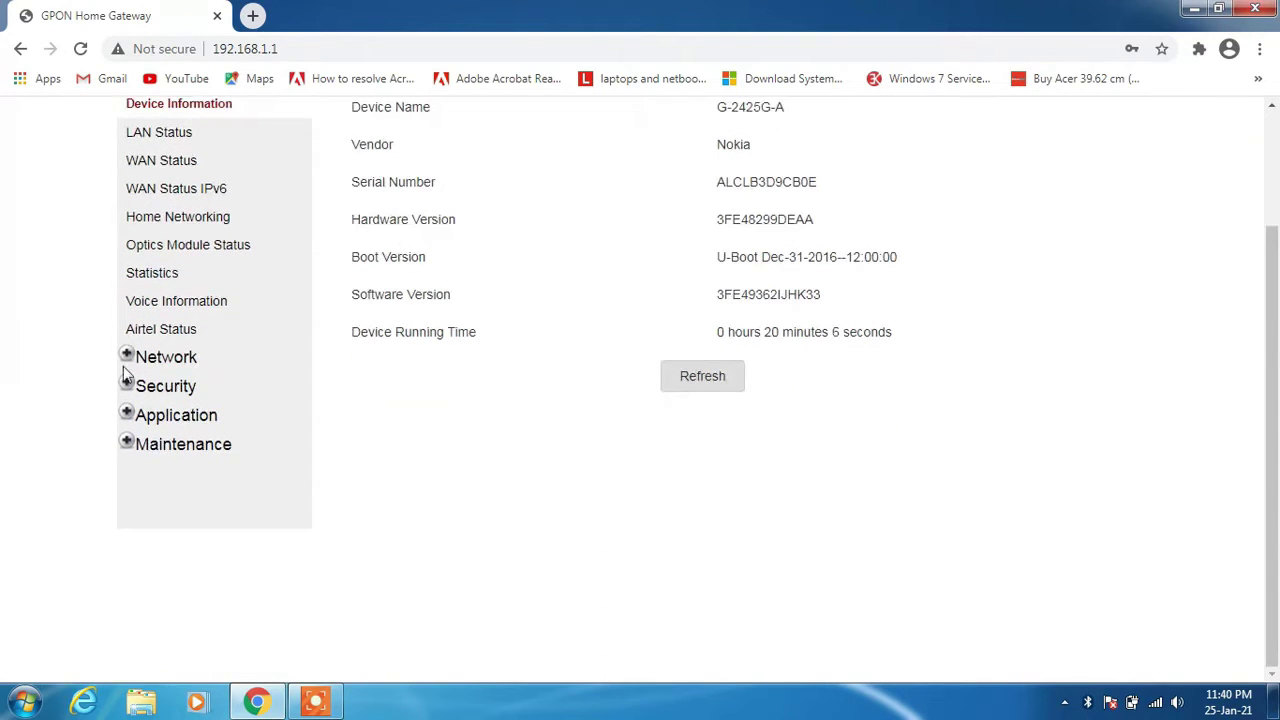
{"action": "left_click", "coordinate": [189, 364]}
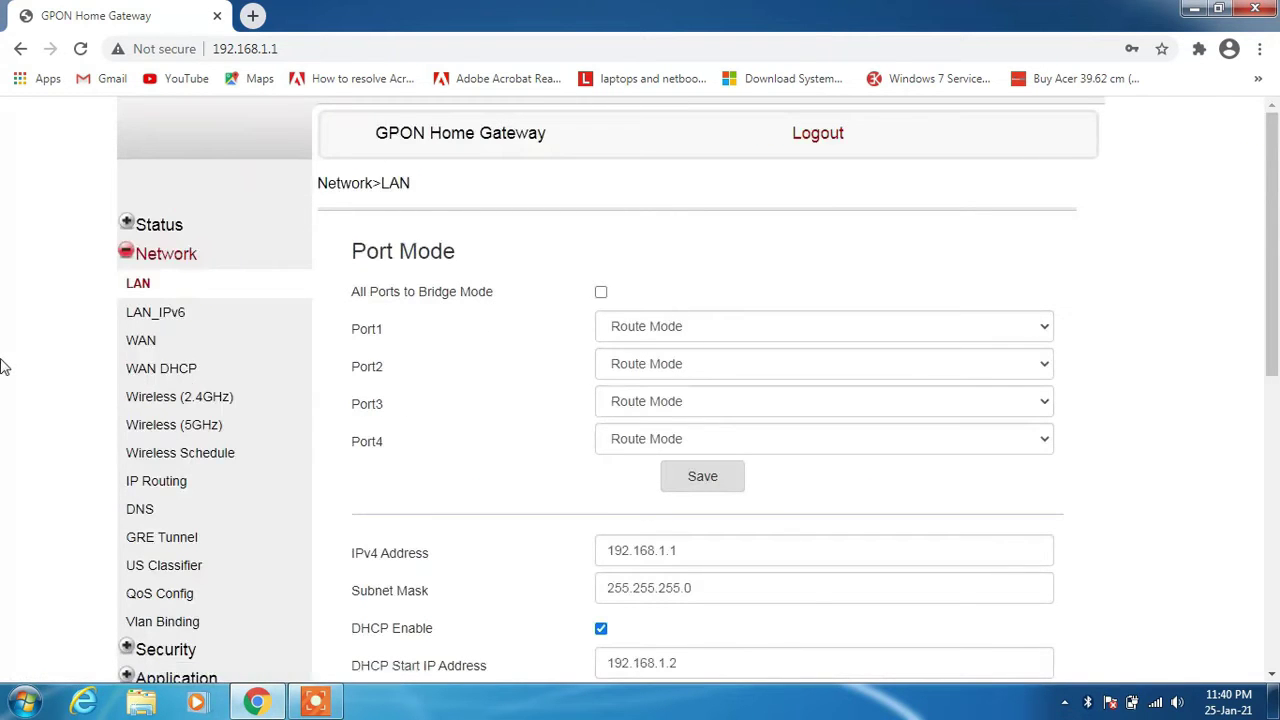
Open Wireless (2.4GHz) and inspect SSID1's name, Los Angeles_2.4G, in SSID Configuration.
{"action": "left_click", "coordinate": [166, 402]}
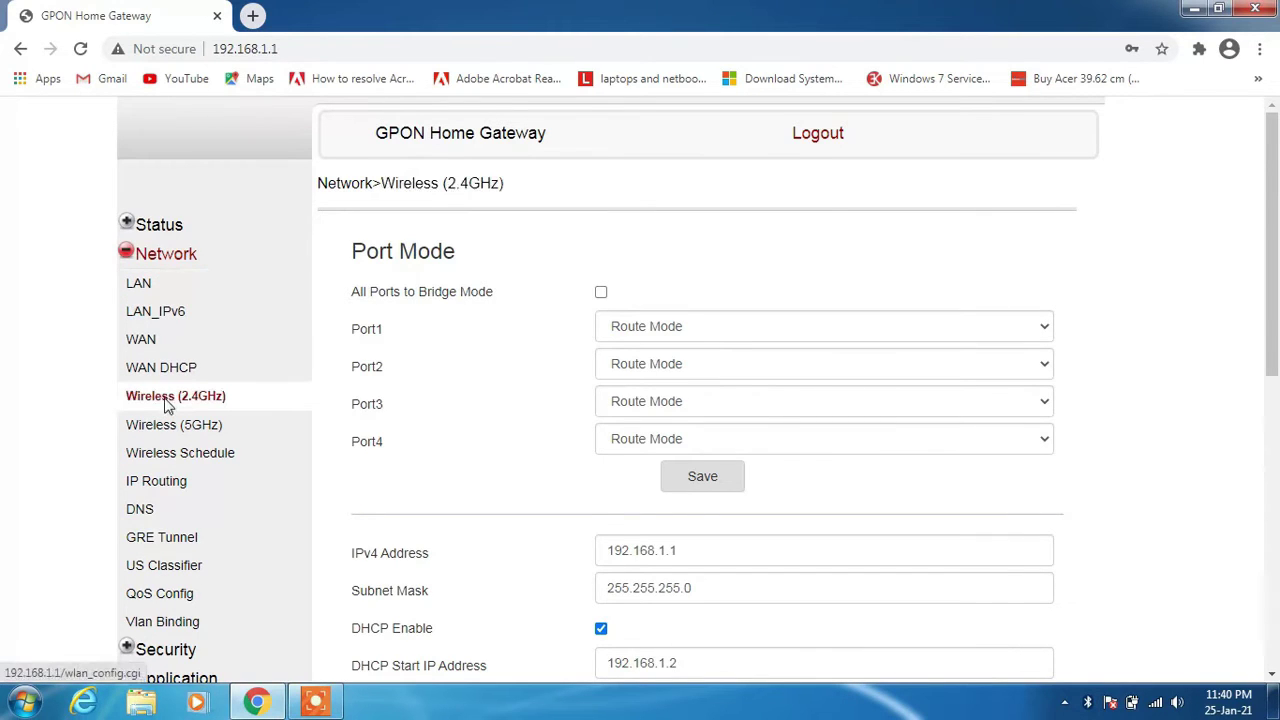
{"action": "scroll", "coordinate": [425, 382], "scroll_direction": "down", "scroll_amount": 3}
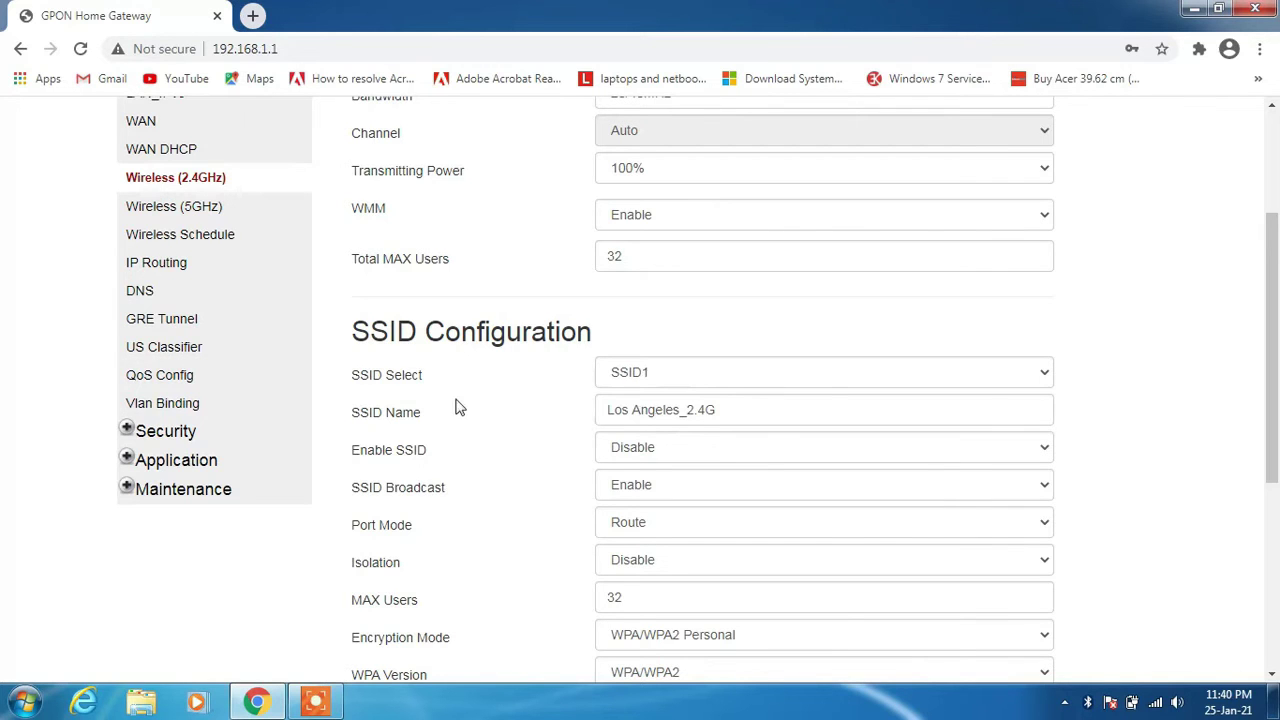
{"action": "scroll", "coordinate": [457, 408], "scroll_direction": "up", "scroll_amount": 3}
{"action": "scroll", "coordinate": [460, 410], "scroll_direction": "down", "scroll_amount": 5}
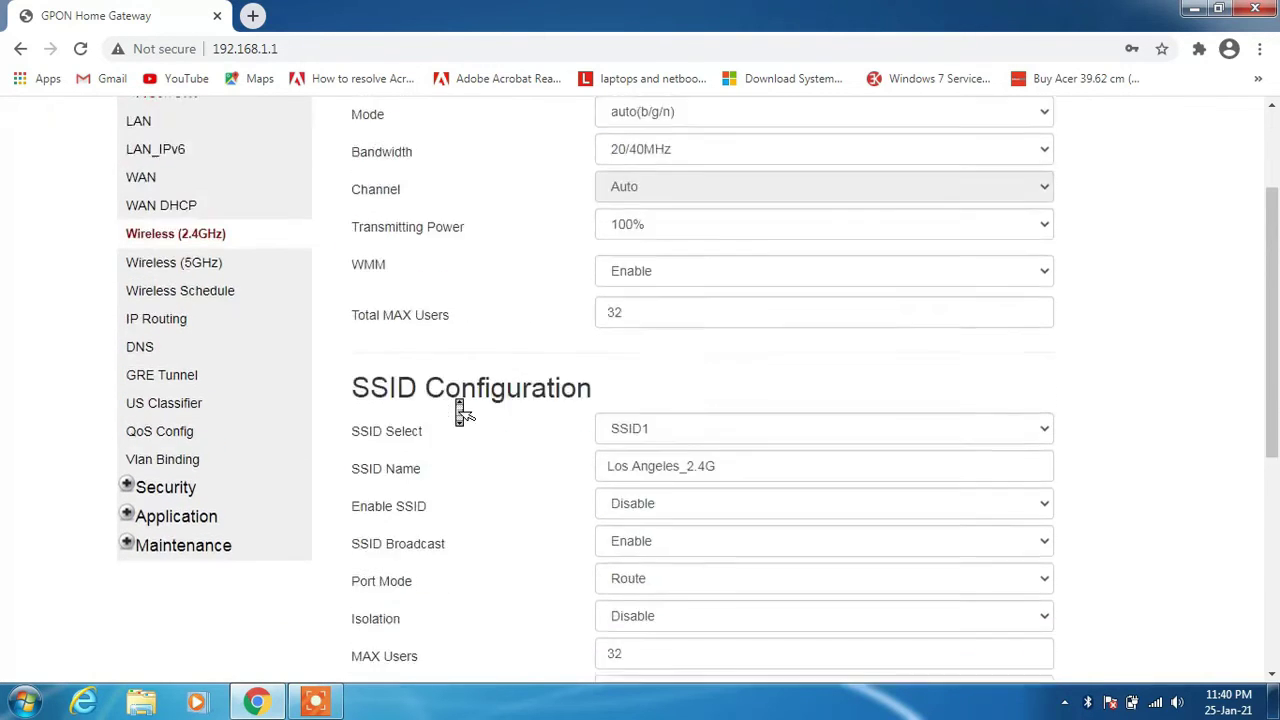
{"action": "scroll", "coordinate": [460, 410], "scroll_direction": "up", "scroll_amount": 3}
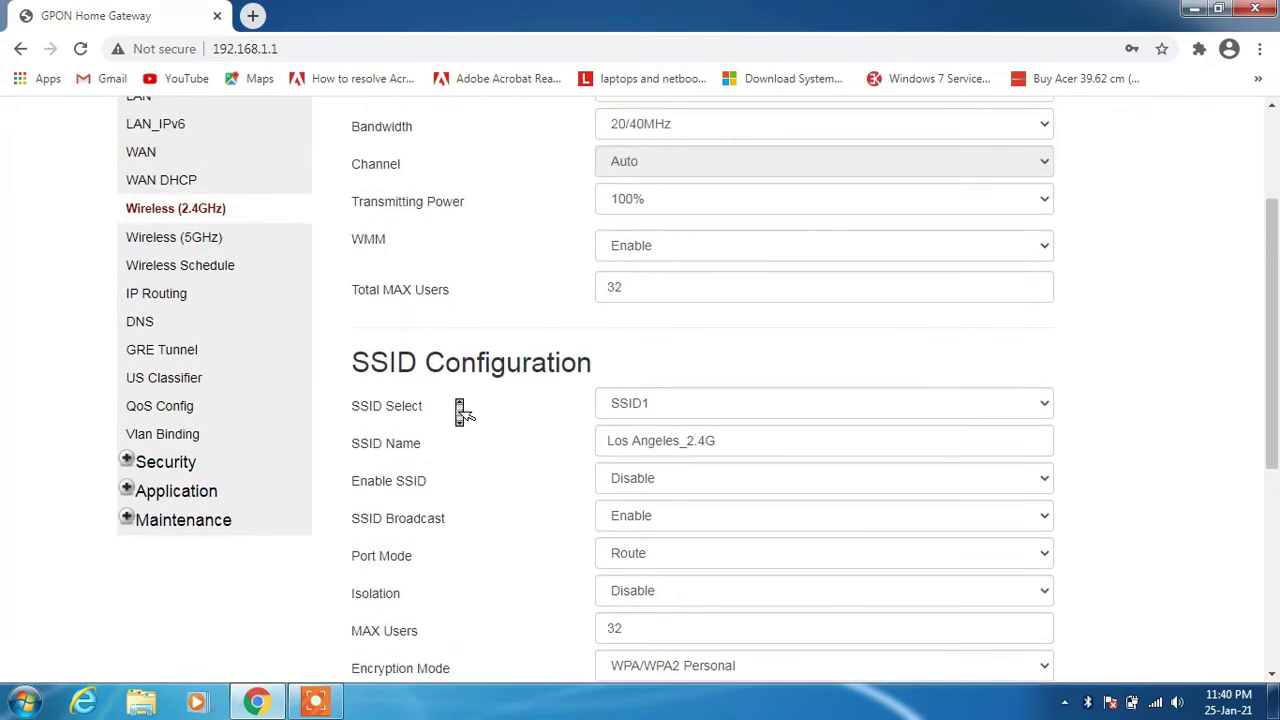
{"action": "scroll", "coordinate": [460, 410], "scroll_direction": "down", "scroll_amount": 2}
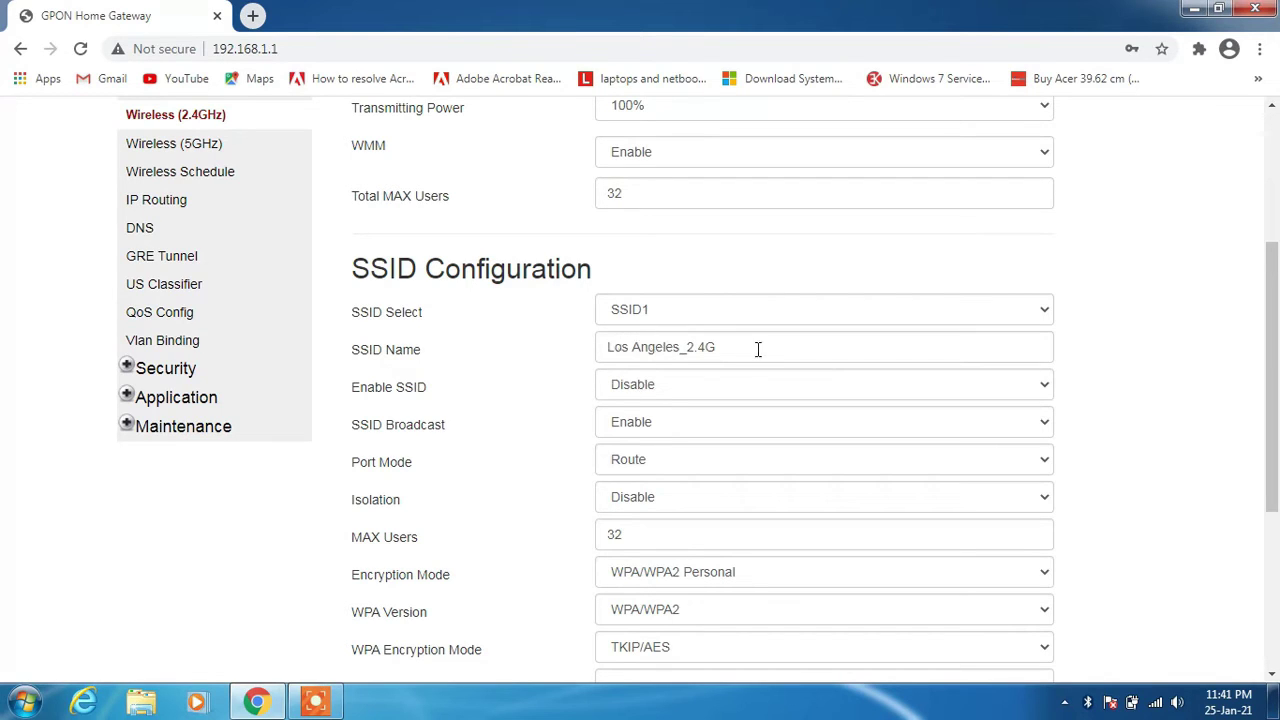
{"action": "left_click_drag", "start_coordinate": [756, 349], "coordinate": [550, 360]}
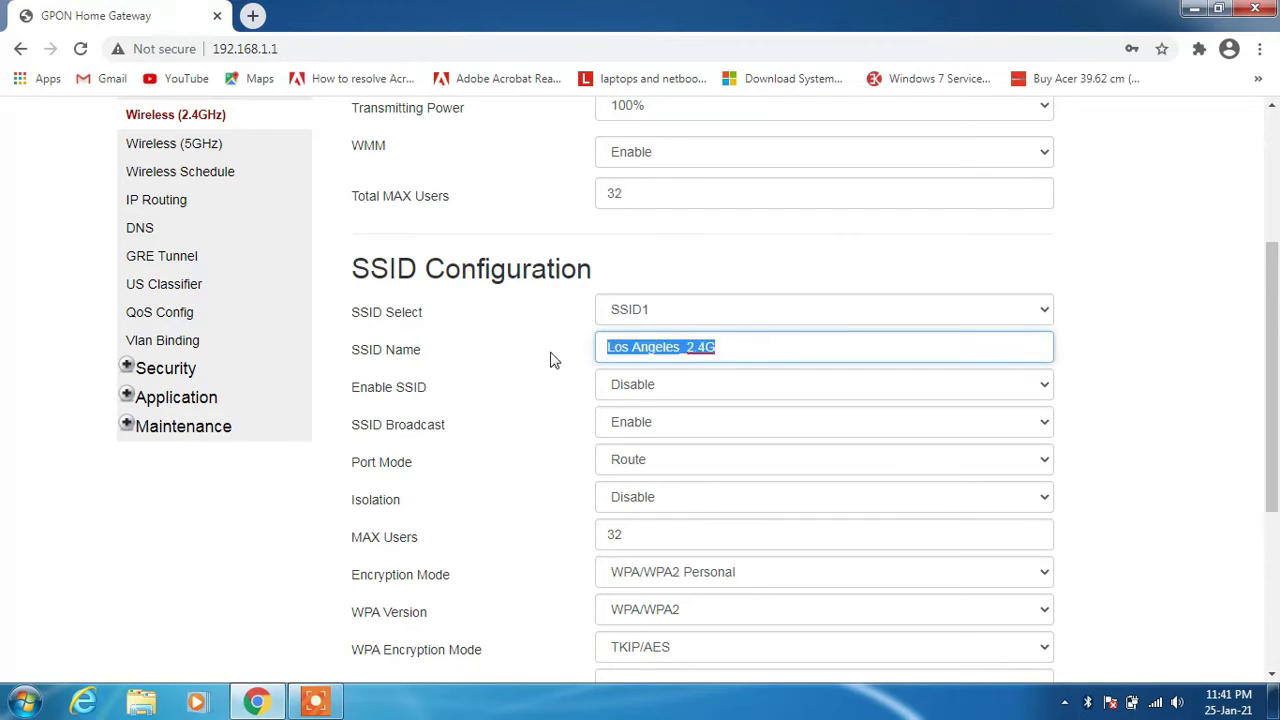
{"action": "left_click", "coordinate": [527, 369]}
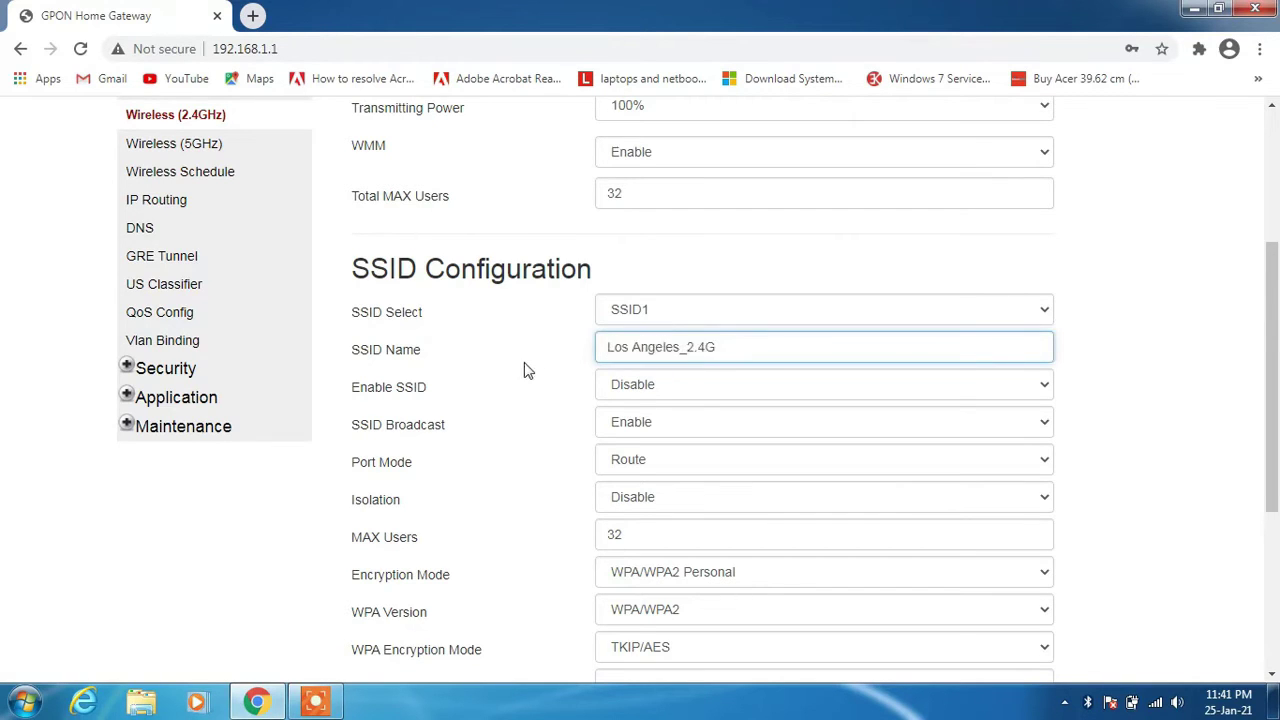
{"action": "scroll", "coordinate": [524, 367], "scroll_direction": "down", "scroll_amount": 3}
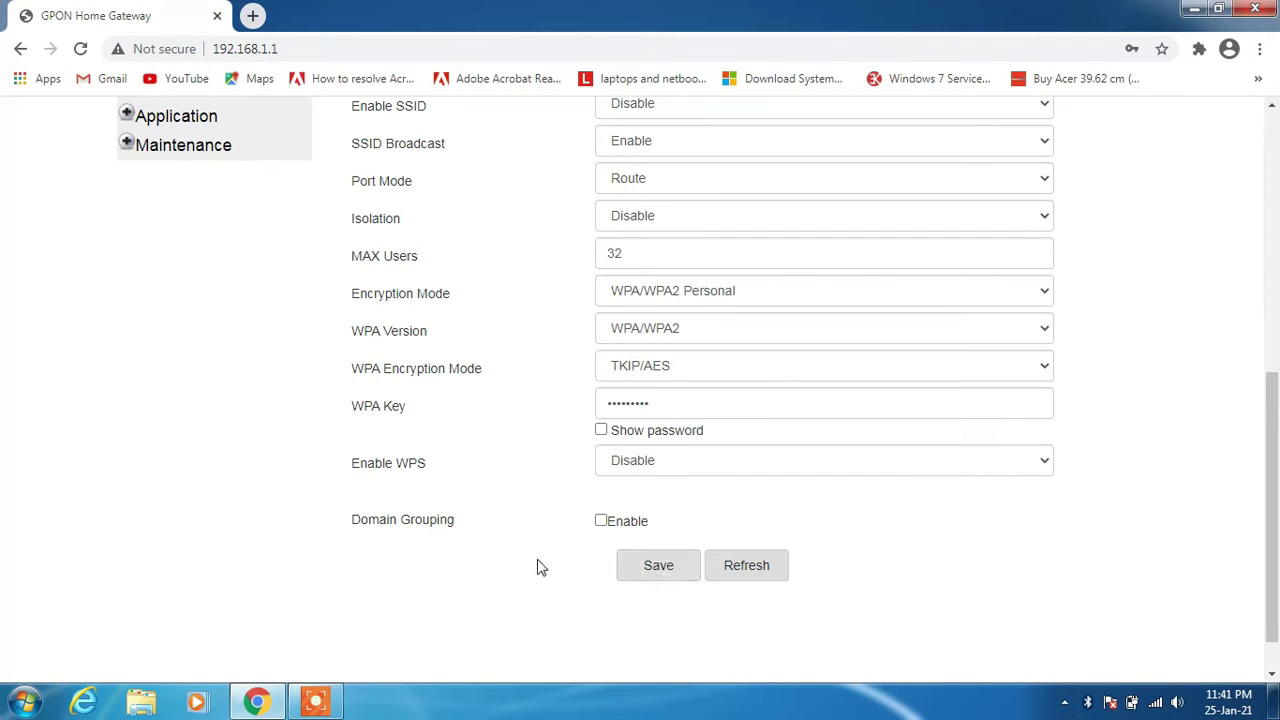
{"action": "scroll", "coordinate": [537, 566], "scroll_direction": "up", "scroll_amount": 4}
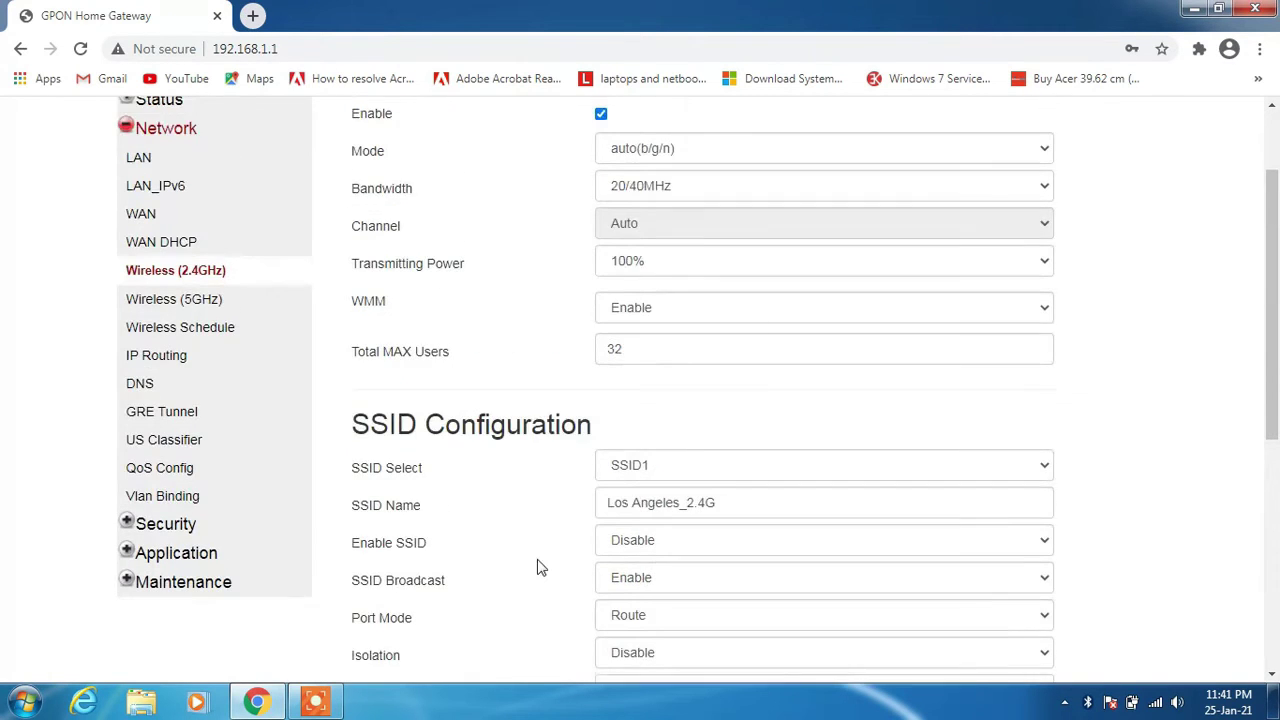
{"action": "scroll", "coordinate": [537, 566], "scroll_direction": "down", "scroll_amount": 2}
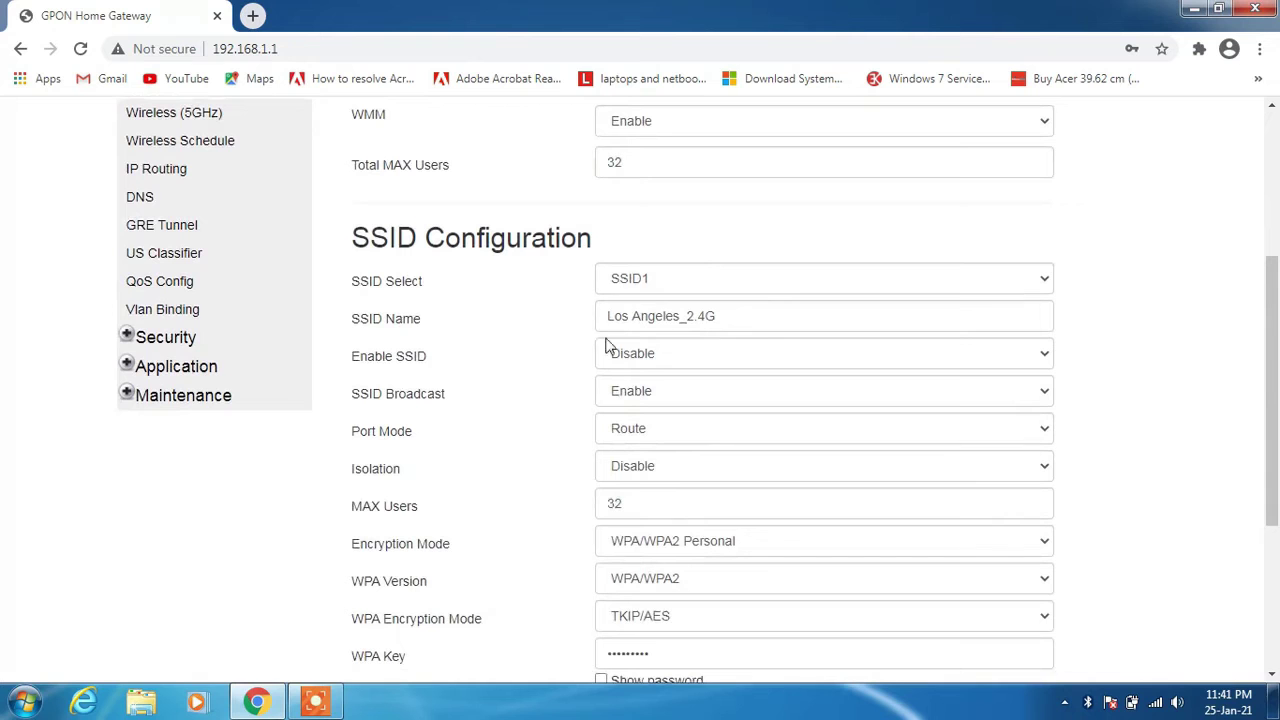
{"action": "scroll", "coordinate": [523, 362], "scroll_direction": "up", "scroll_amount": 3}
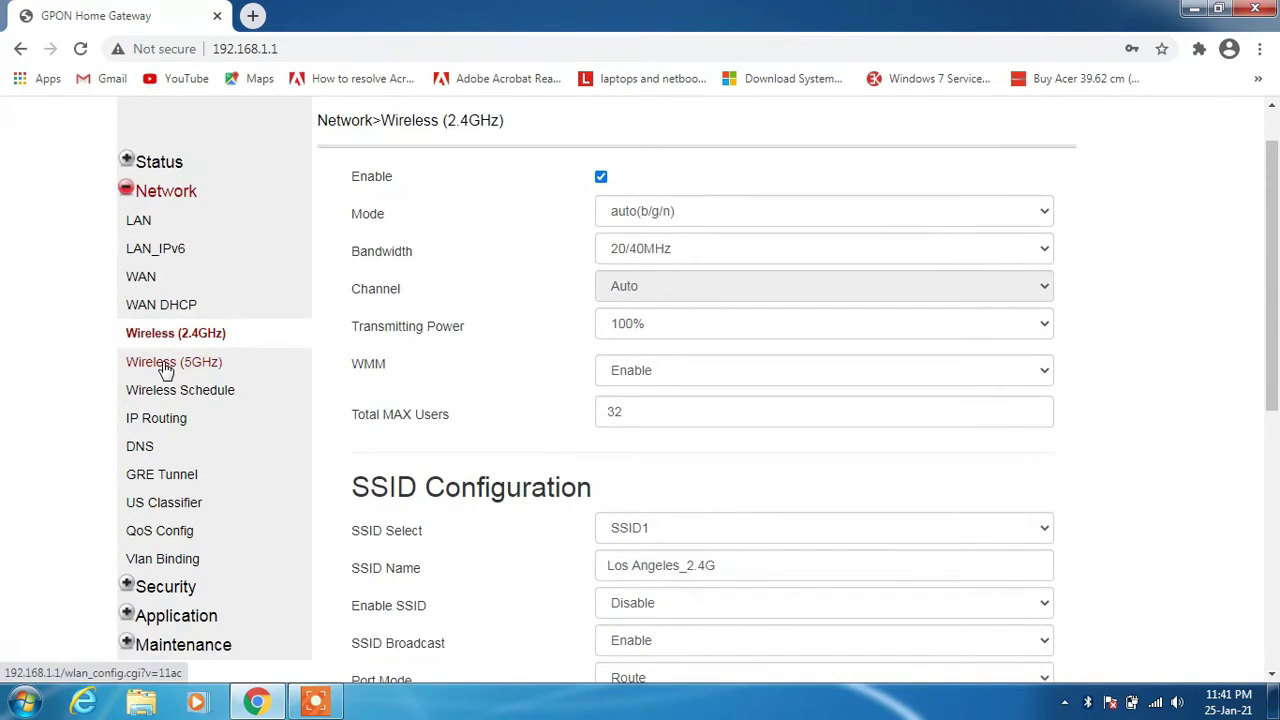
On the Wireless (5GHz) page, change SSID5's name to 'New Wifi' and save.
{"action": "left_click", "coordinate": [168, 363]}
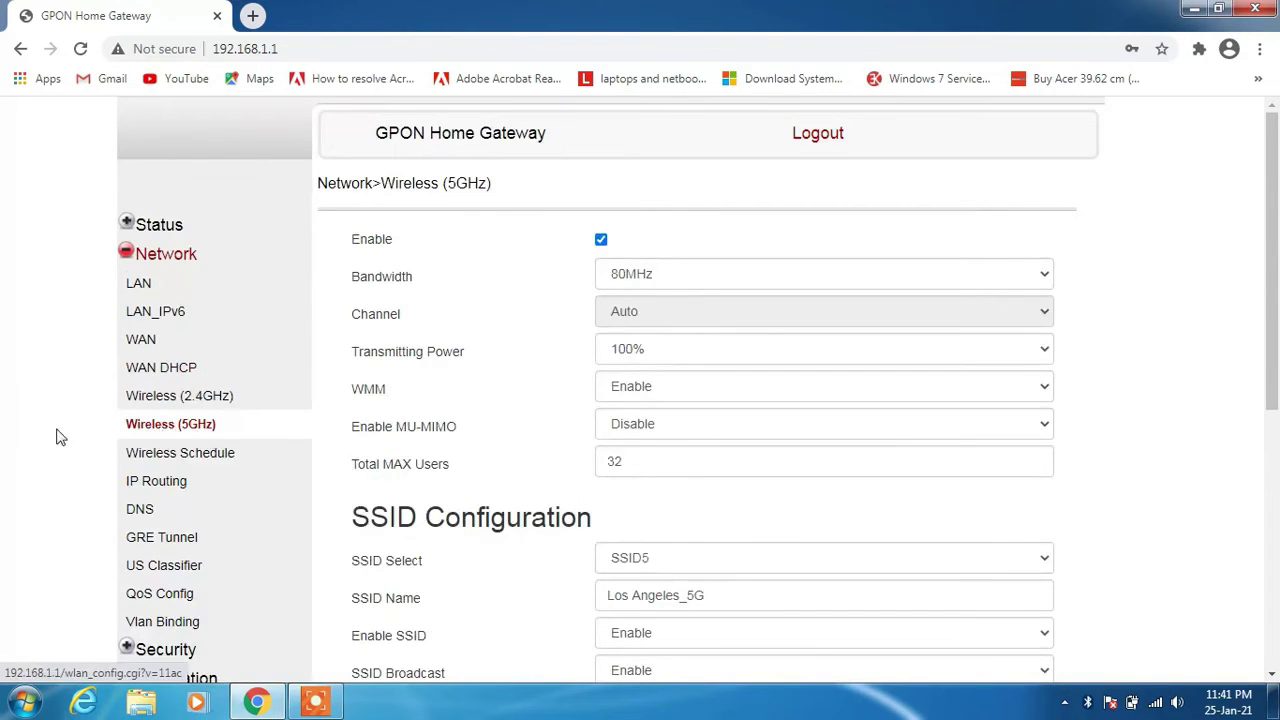
{"action": "scroll", "coordinate": [56, 434], "scroll_direction": "down", "scroll_amount": 2}
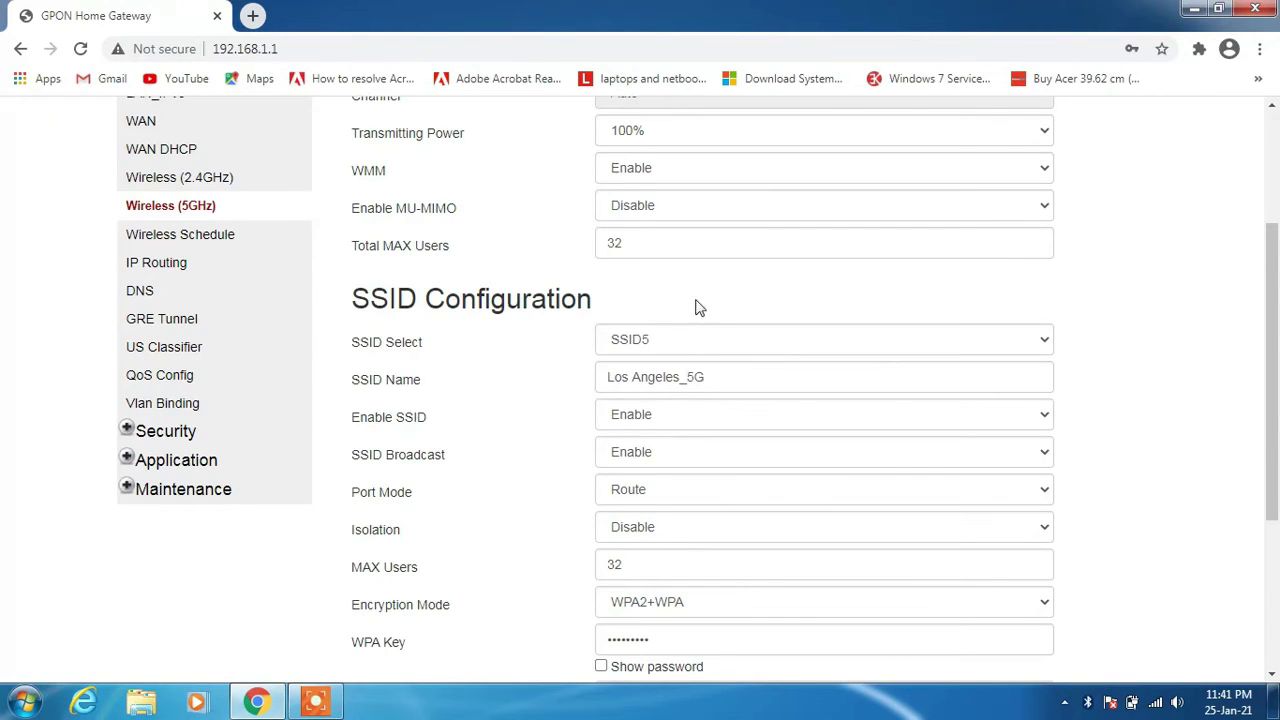
{"action": "left_click", "coordinate": [711, 374]}
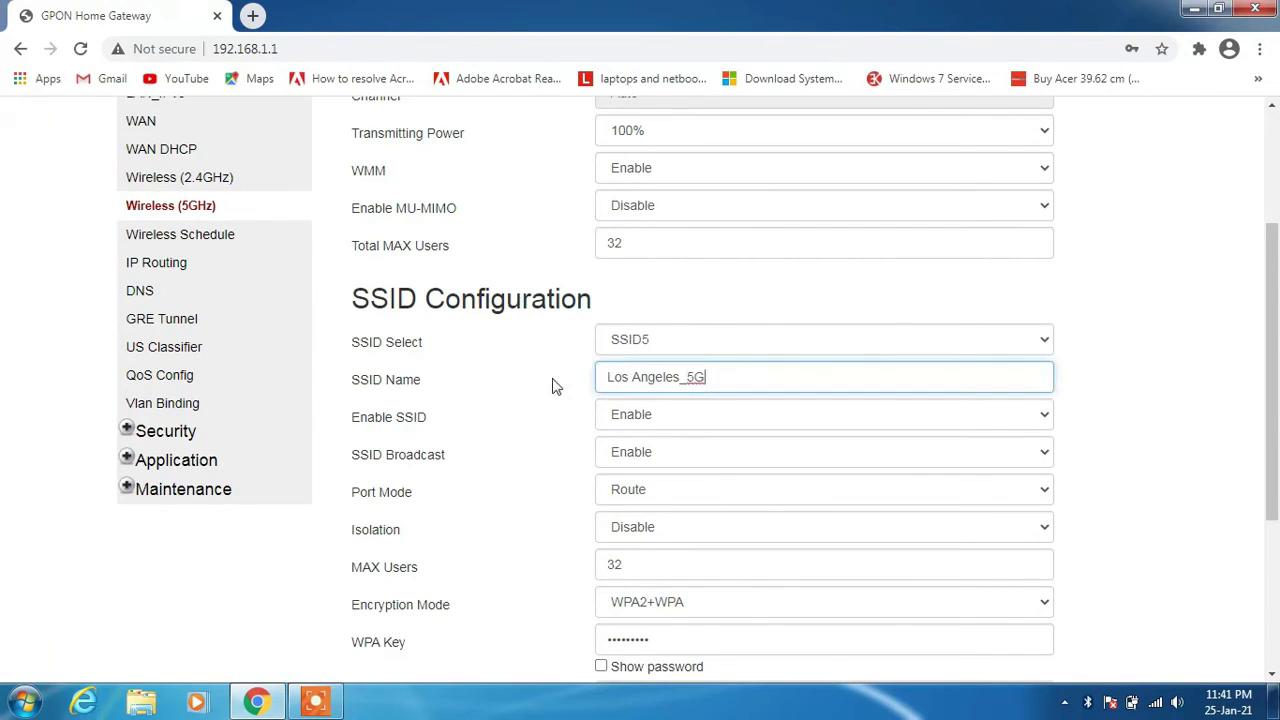
{"action": "key", "text": "ctrl+a"}
{"action": "type", "text": "N"}
{"action": "scroll", "coordinate": [400, 421], "scroll_direction": "down", "scroll_amount": 1}
{"action": "scroll", "coordinate": [400, 421], "scroll_direction": "down", "scroll_amount": 3}
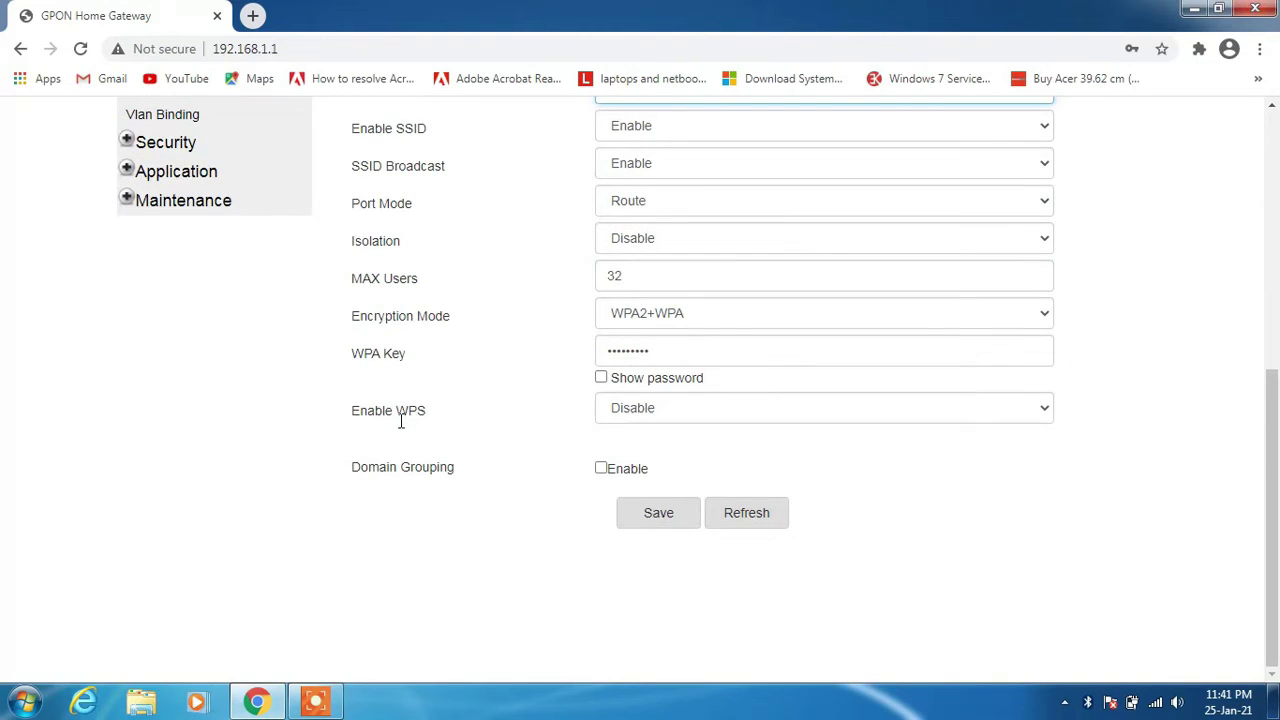
{"action": "left_click", "coordinate": [660, 514]}
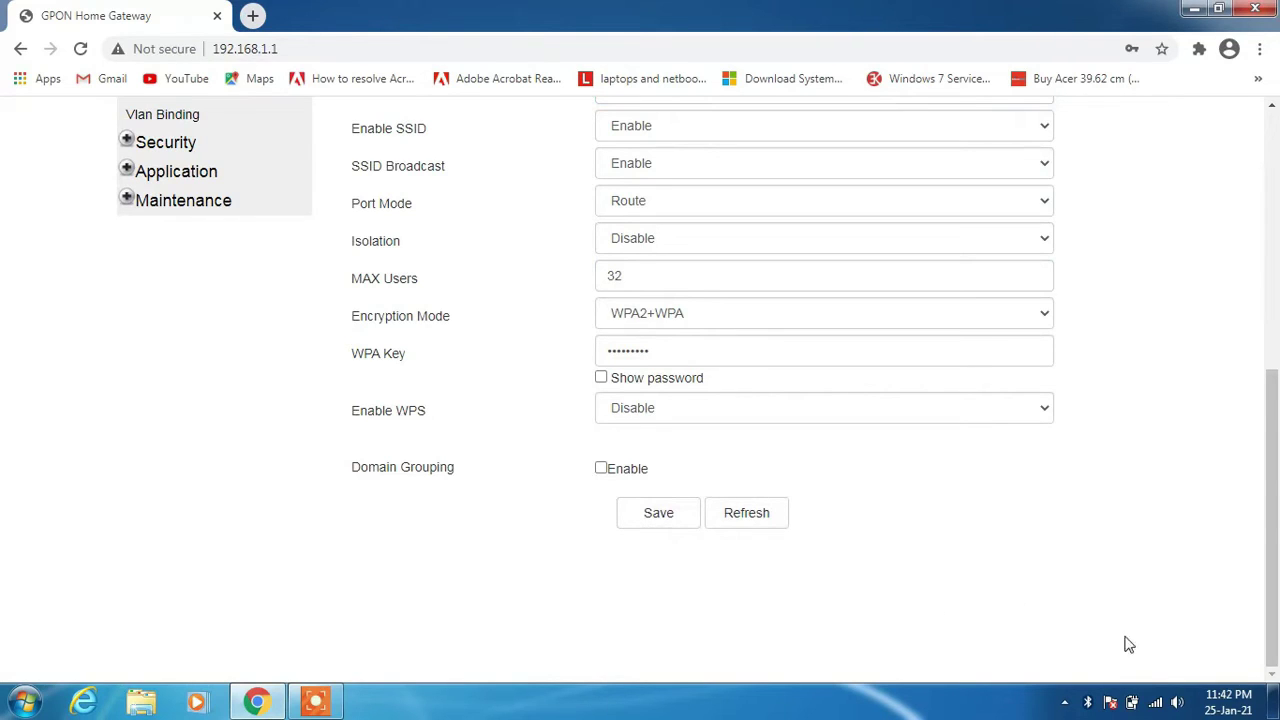
Find New Wifi in the tray's wireless network list and connect to it.
{"action": "mouse_move", "coordinate": [1155, 706]}
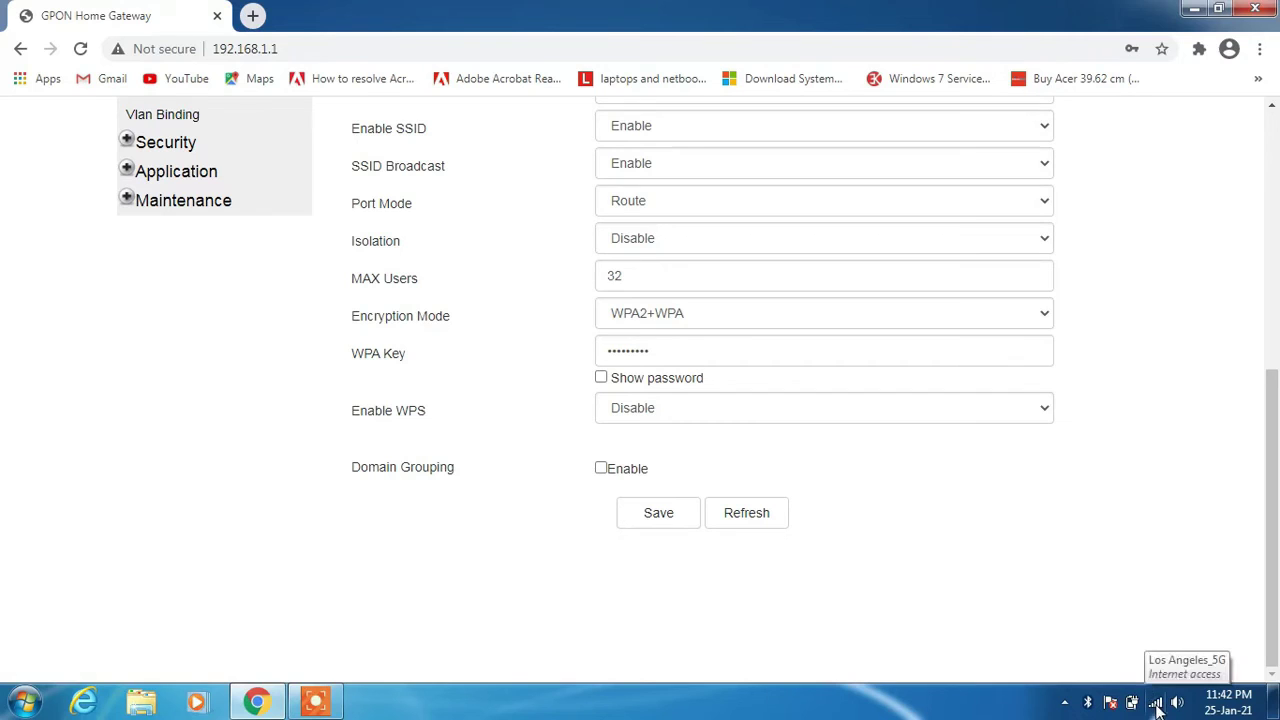
{"action": "left_click", "coordinate": [1155, 703]}
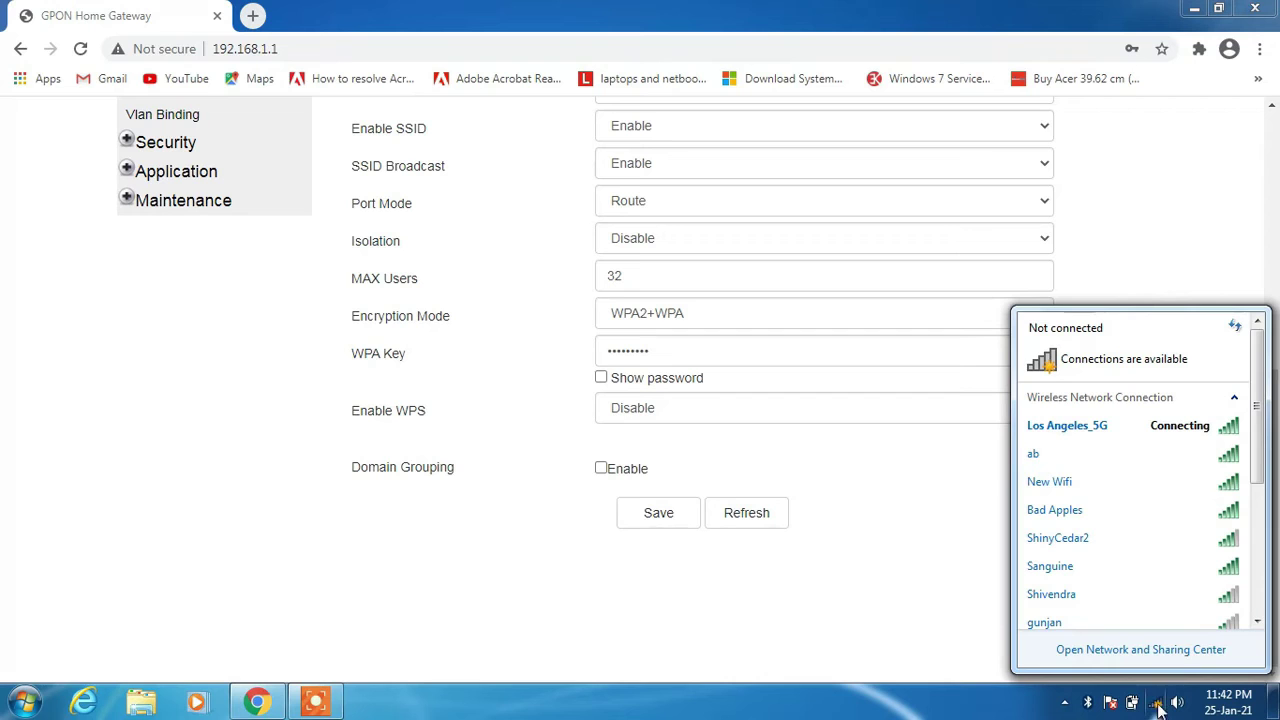
{"action": "left_click", "coordinate": [429, 592]}
{"action": "scroll", "coordinate": [429, 592], "scroll_direction": "up", "scroll_amount": 5}
{"action": "scroll", "coordinate": [429, 592], "scroll_direction": "down", "scroll_amount": 5}
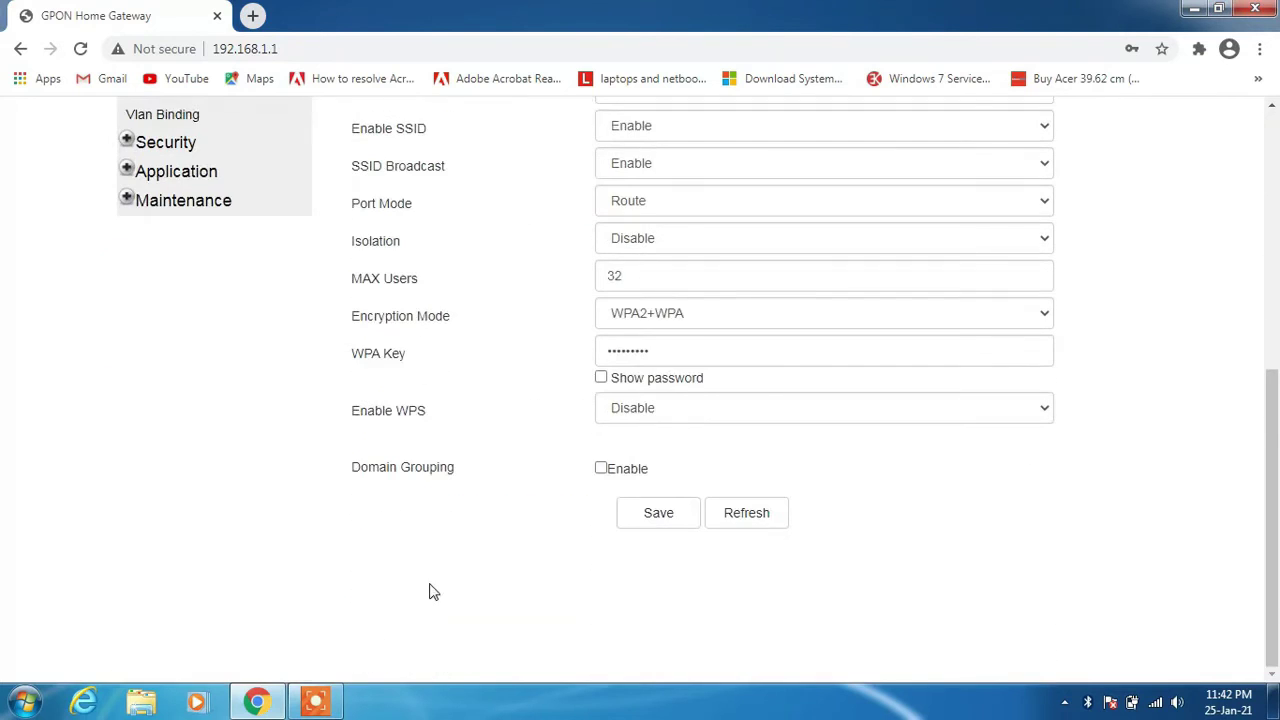
{"action": "left_click", "coordinate": [1156, 702]}
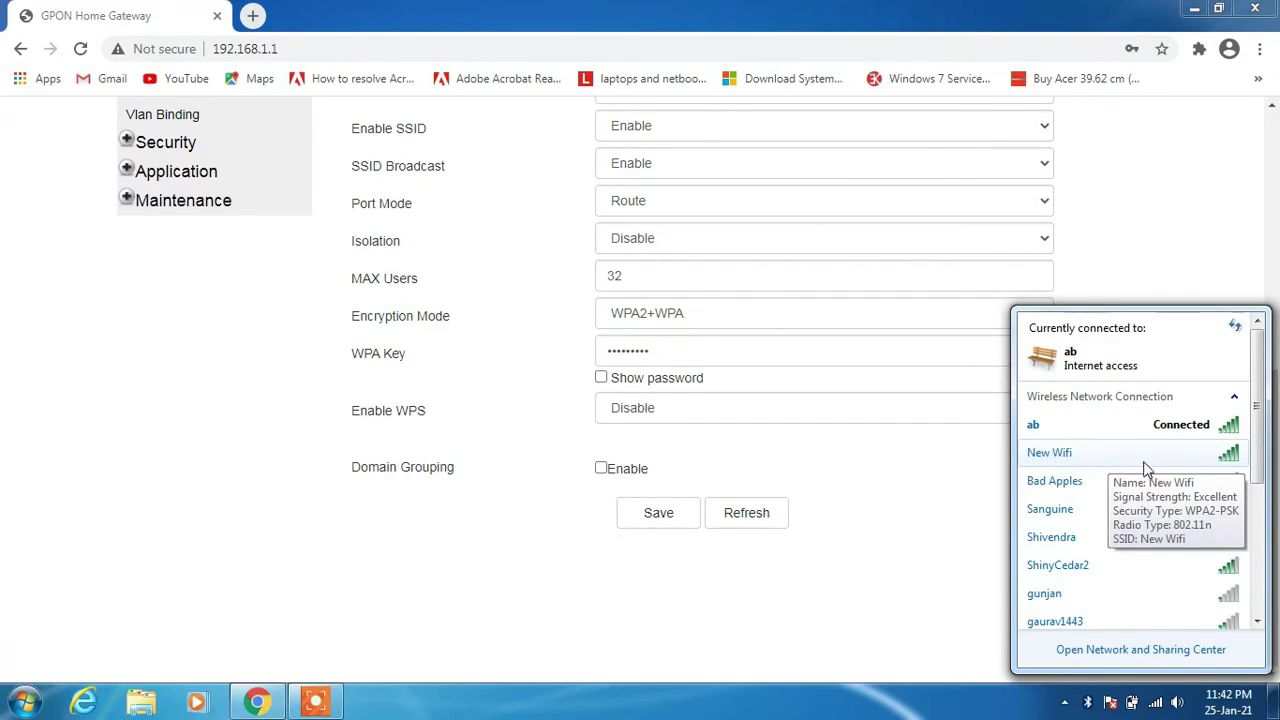
{"action": "left_click", "coordinate": [1097, 456]}
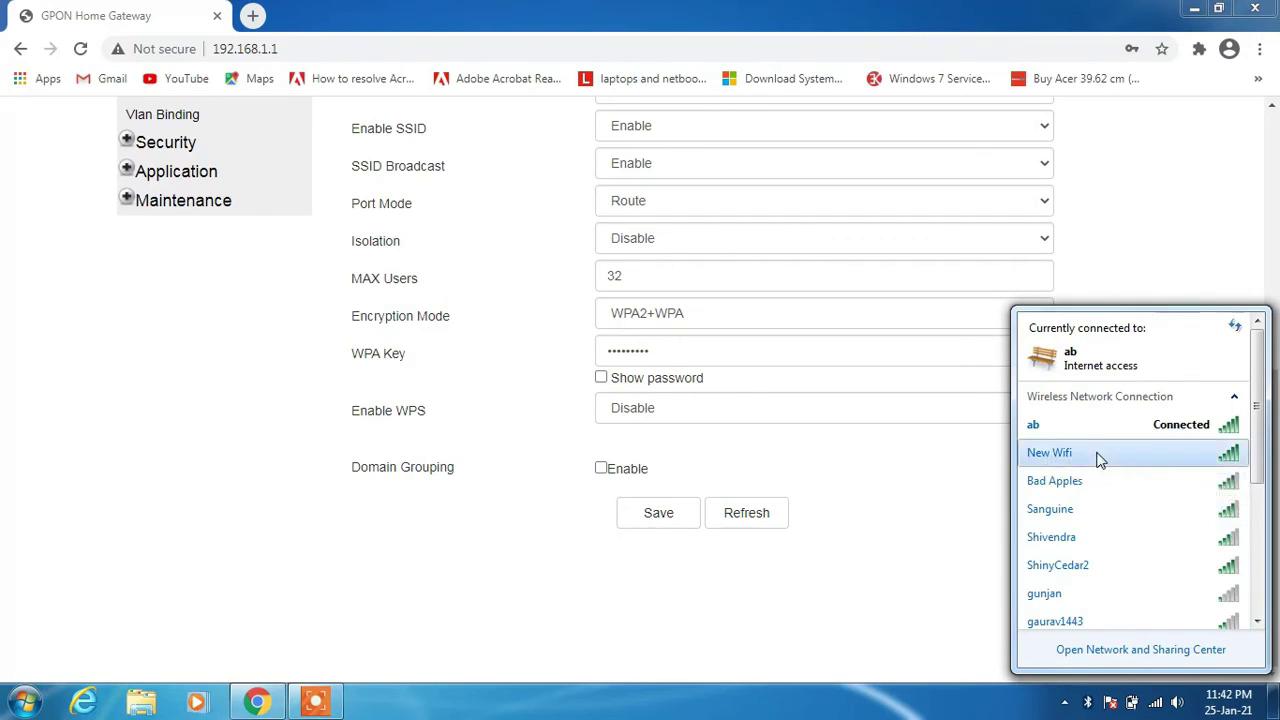
{"action": "left_click", "coordinate": [1205, 481]}
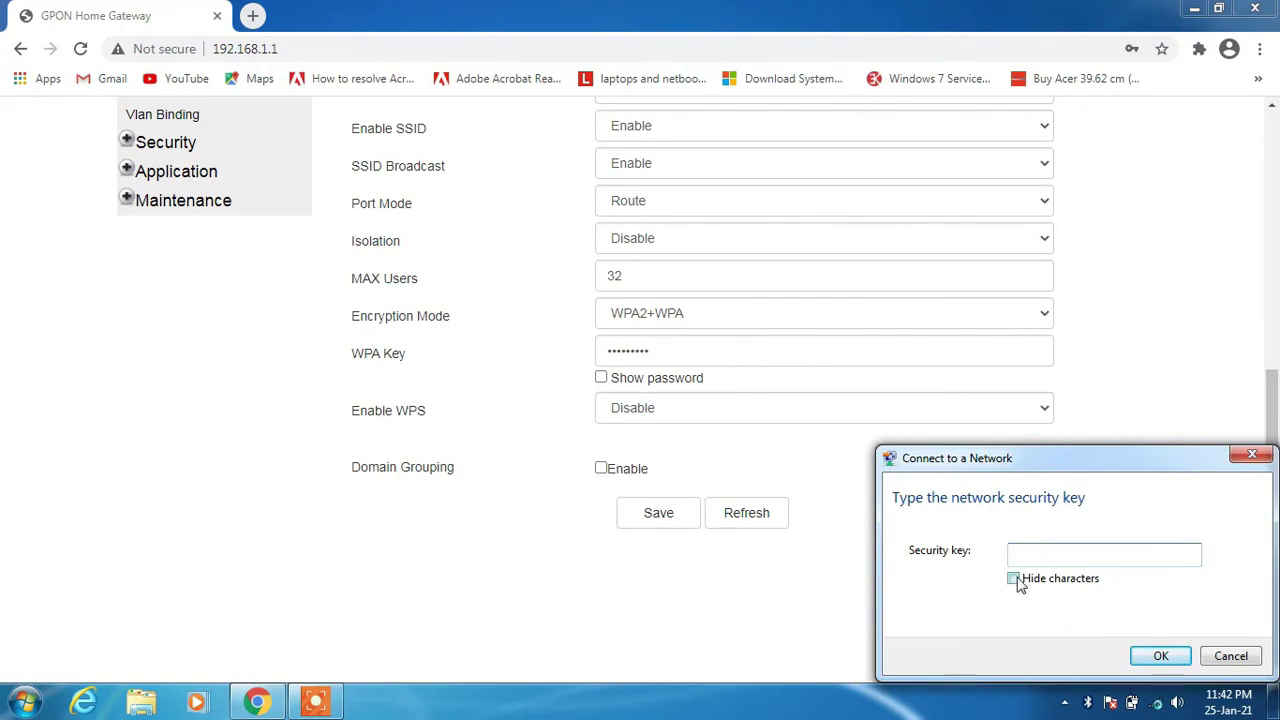
Unhide the key characters, enter the network security key and confirm to join New Wifi.
{"action": "left_click", "coordinate": [1015, 580]}
{"action": "left_click", "coordinate": [1044, 553]}
{"action": "left_click", "coordinate": [1150, 656]}
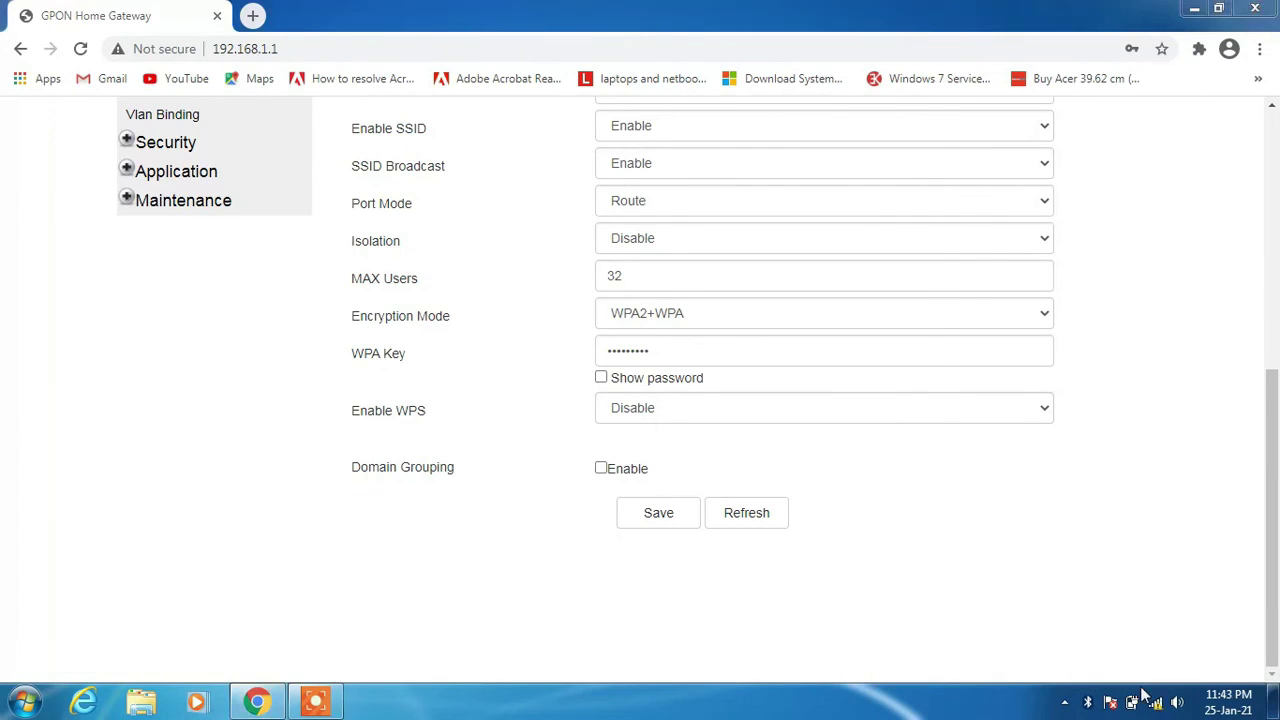
Dismiss the network location prompt and verify New Wifi shows Connected in the tray list.
{"action": "left_click", "coordinate": [885, 563]}
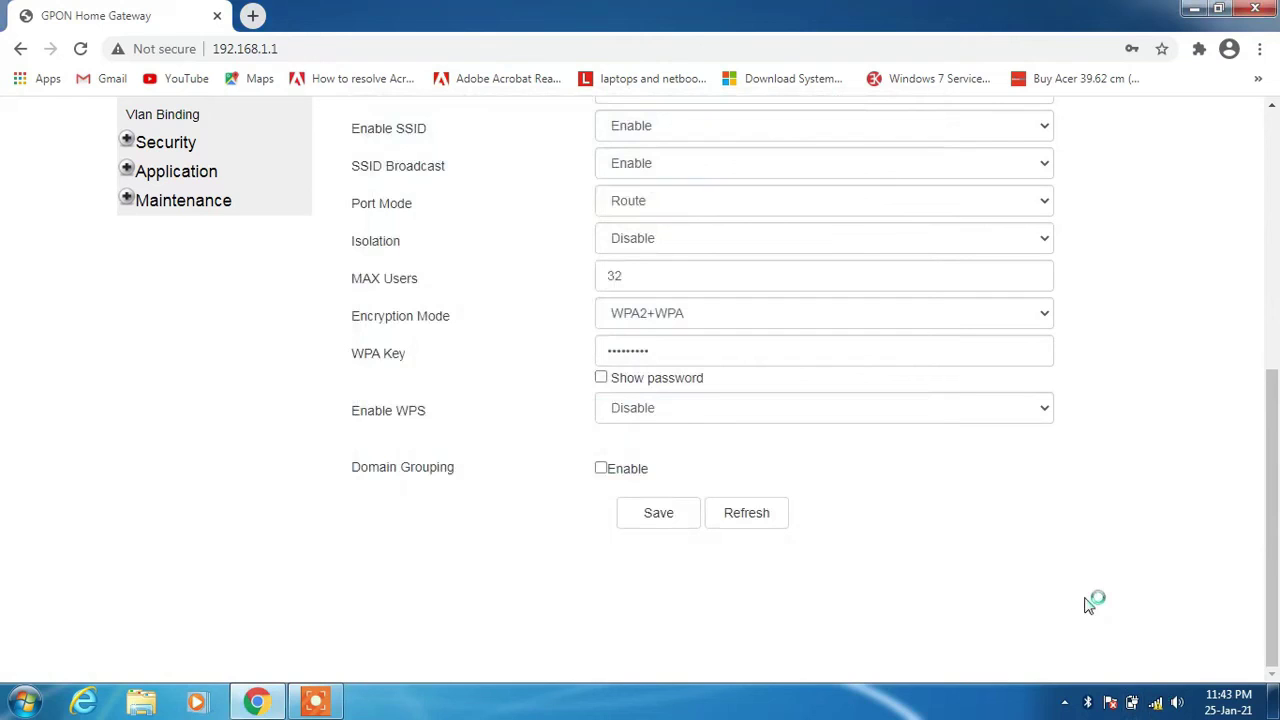
{"action": "left_click", "coordinate": [1155, 702]}
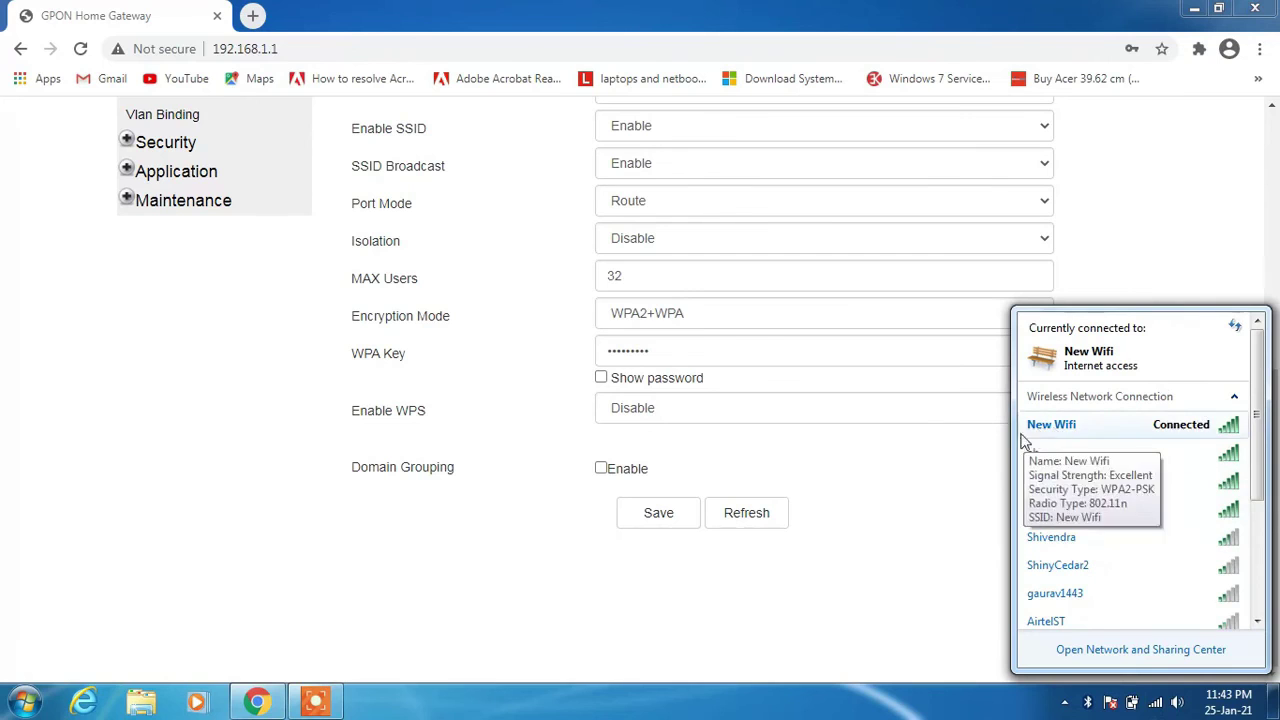
{"action": "mouse_move", "coordinate": [1113, 450]}
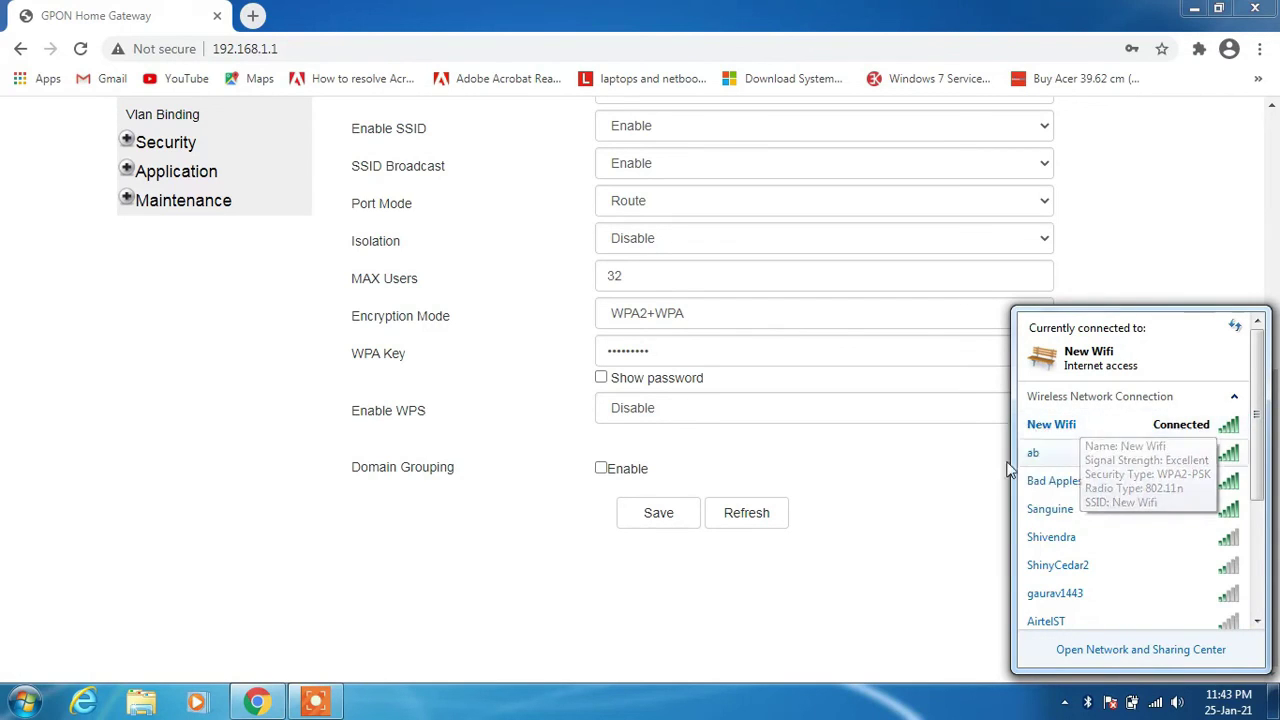
{"action": "left_click", "coordinate": [963, 508]}
{"action": "scroll", "coordinate": [1233, 520], "scroll_direction": "up", "scroll_amount": 5}
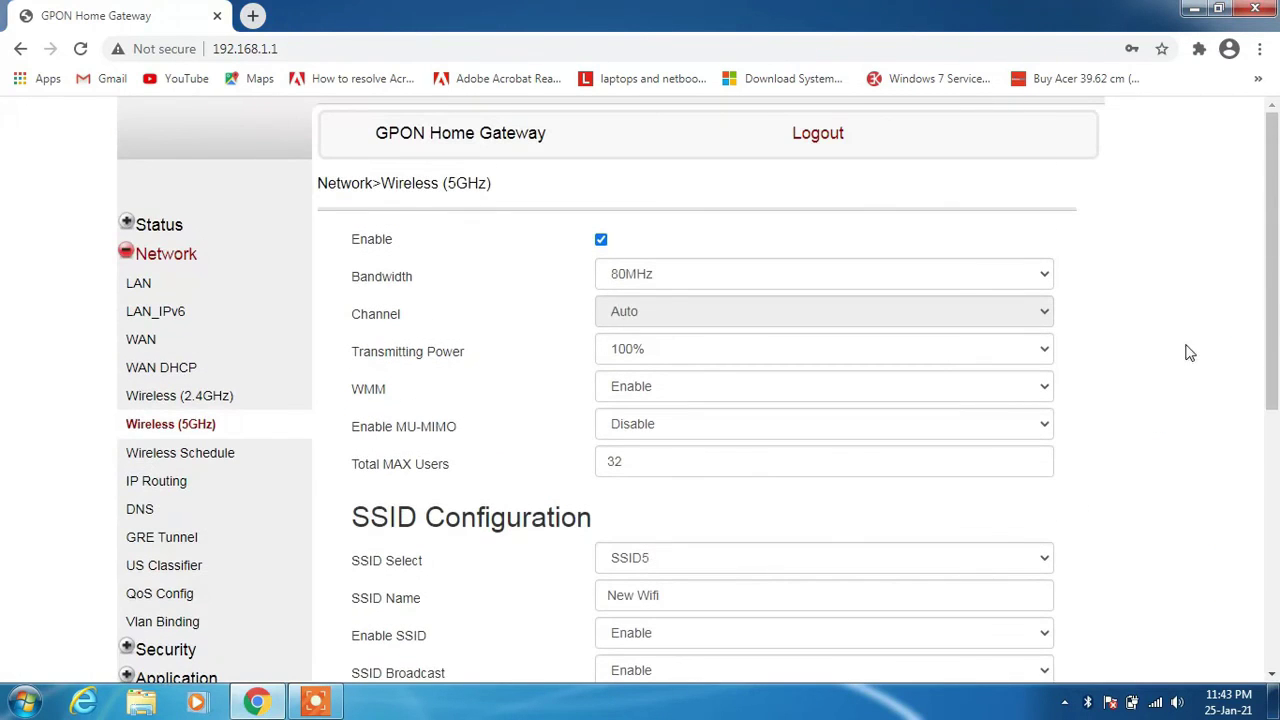
Log out of the router page and minimize Chrome to the desktop.
{"action": "left_click", "coordinate": [833, 140]}
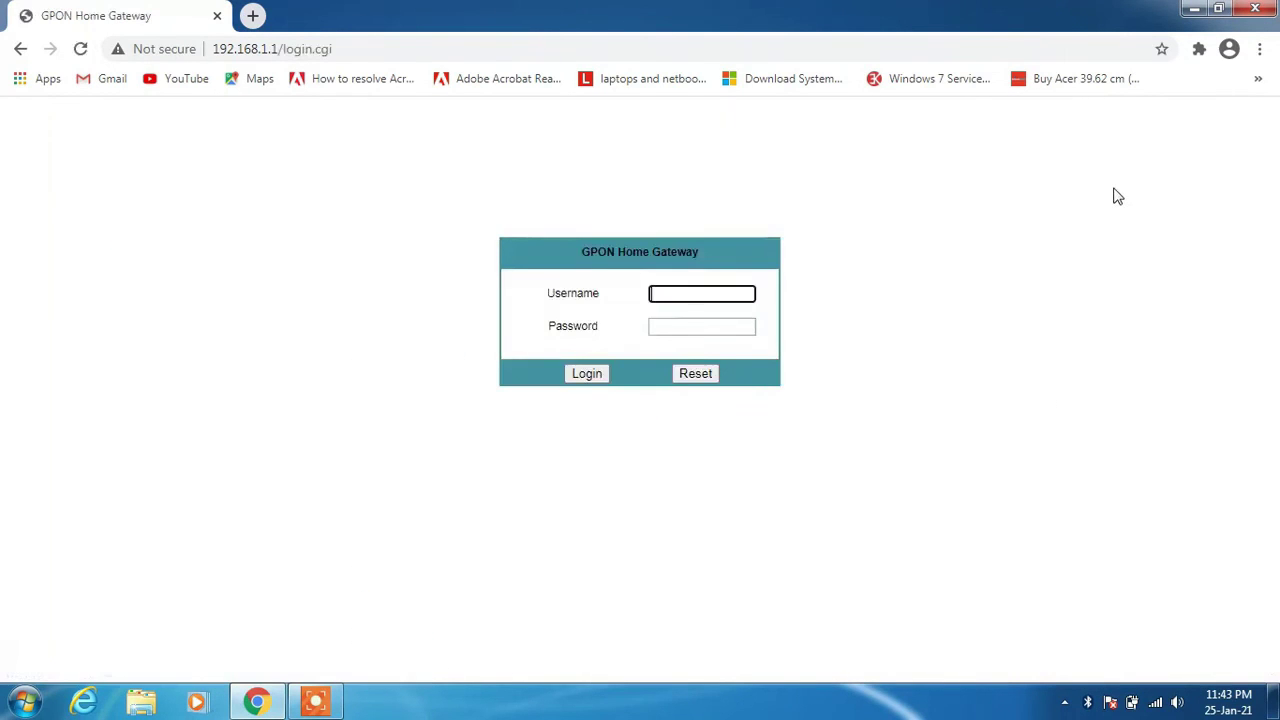
{"action": "left_click", "coordinate": [1192, 10]}
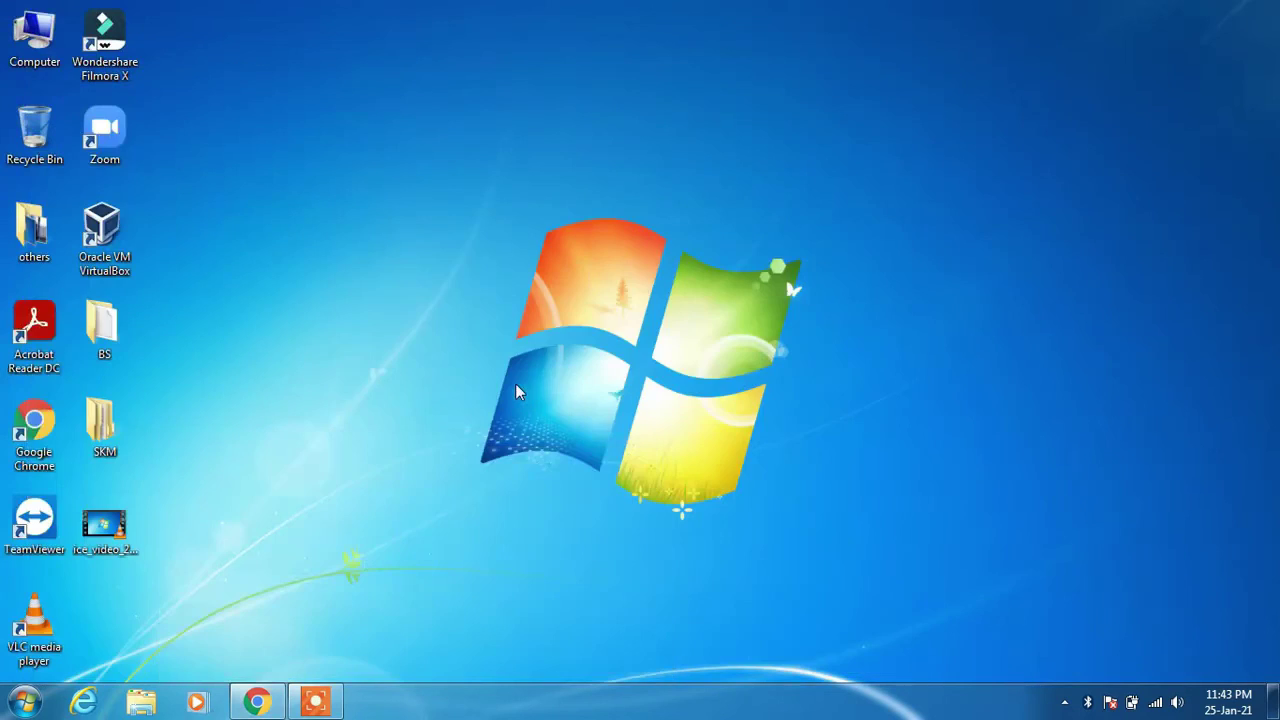